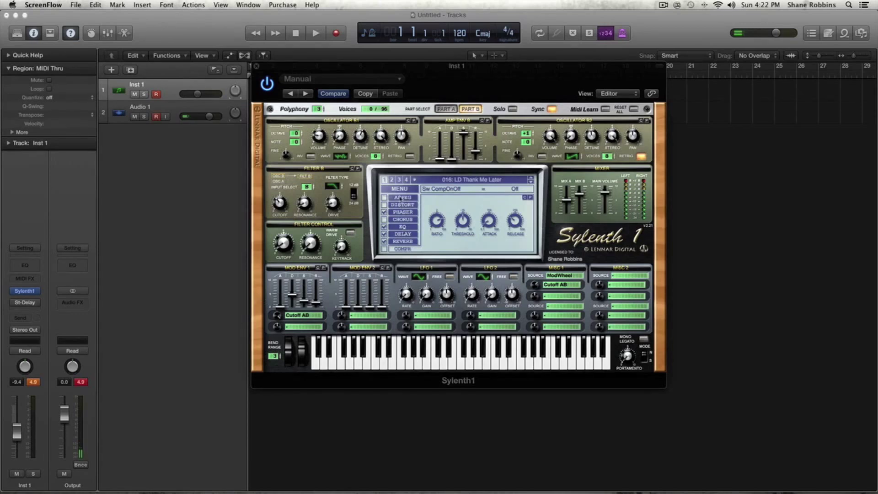
- Look through the Distort, Phaser, EQ, Delay and Reverb settings of the patch, briefly toggling the phaser
click(398, 206)
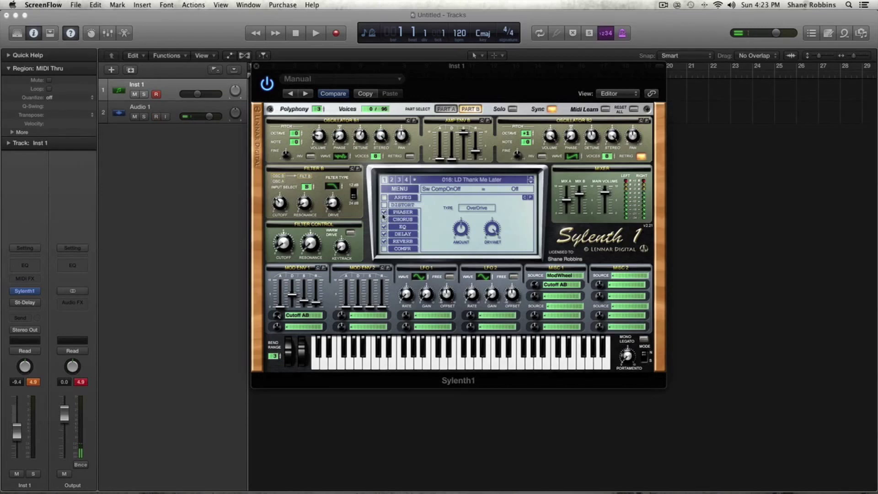
click(384, 212)
click(384, 213)
click(404, 212)
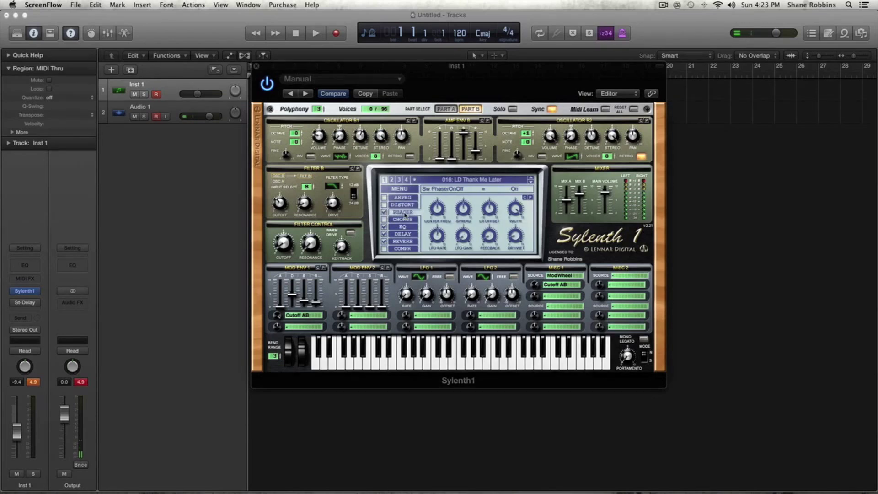
click(402, 227)
click(402, 234)
click(402, 241)
- Turn off the EQ, Delay, Reverb and Phaser effects and lower the main volume to 4.60
click(384, 227)
click(384, 234)
click(384, 241)
click(384, 212)
drag(605, 193, 604, 222)
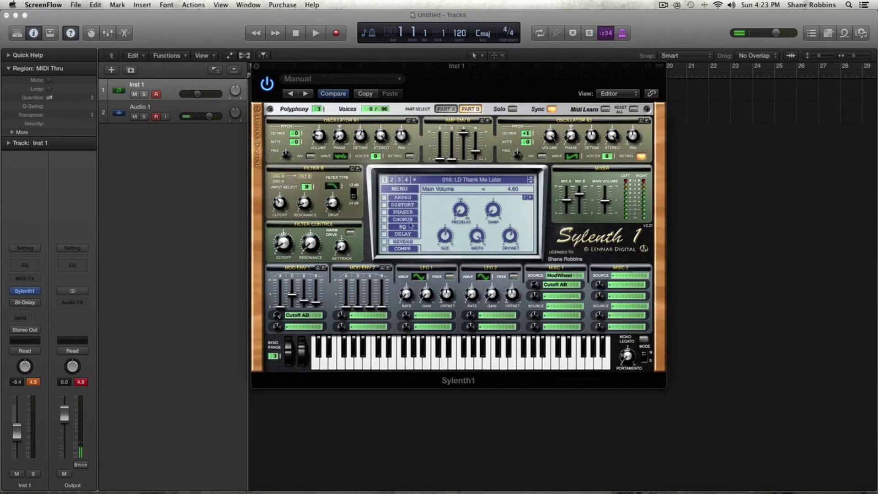
- Enable the EQ, Delay, Reverb and Phaser to hear the full patch, and disable all four again
click(385, 226)
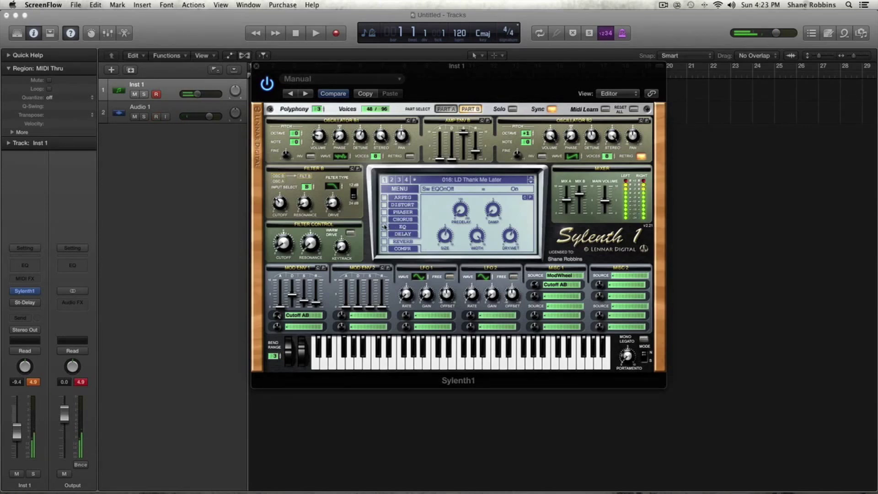
click(384, 235)
click(384, 241)
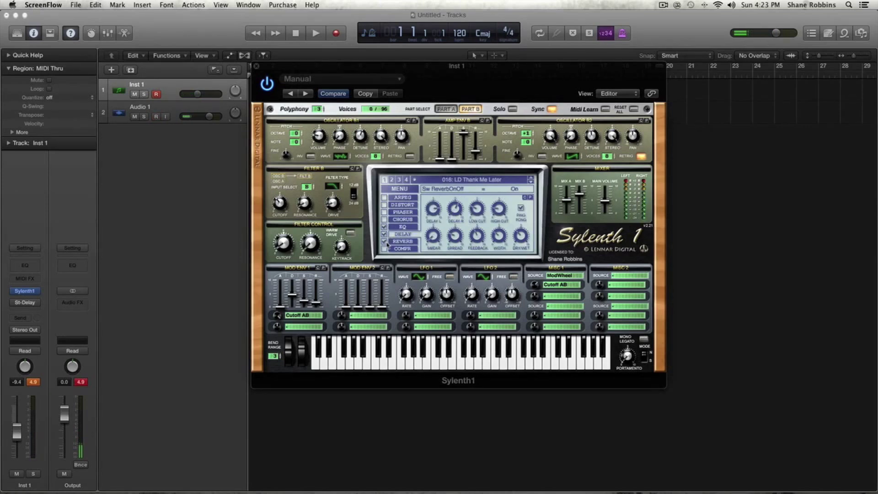
click(384, 212)
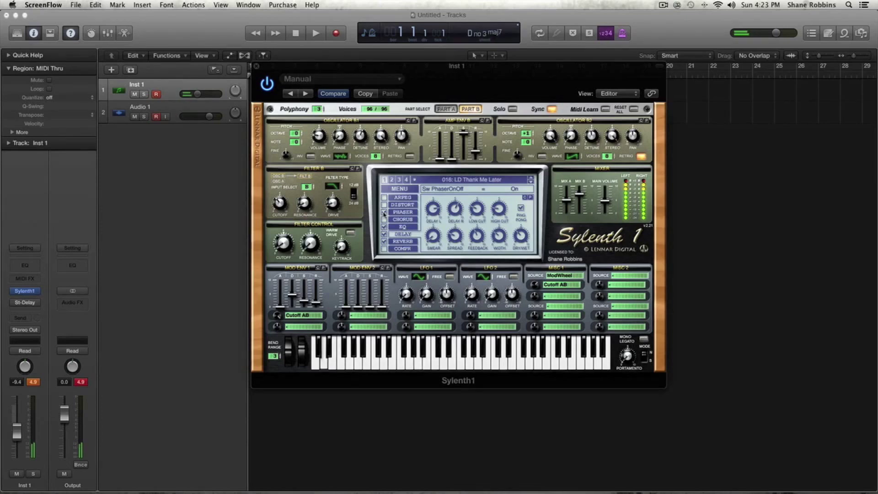
click(384, 213)
click(384, 226)
click(384, 234)
click(384, 241)
- Examine the arpeggiator settings, including its on/off switch and the available mode and velocity options
click(396, 201)
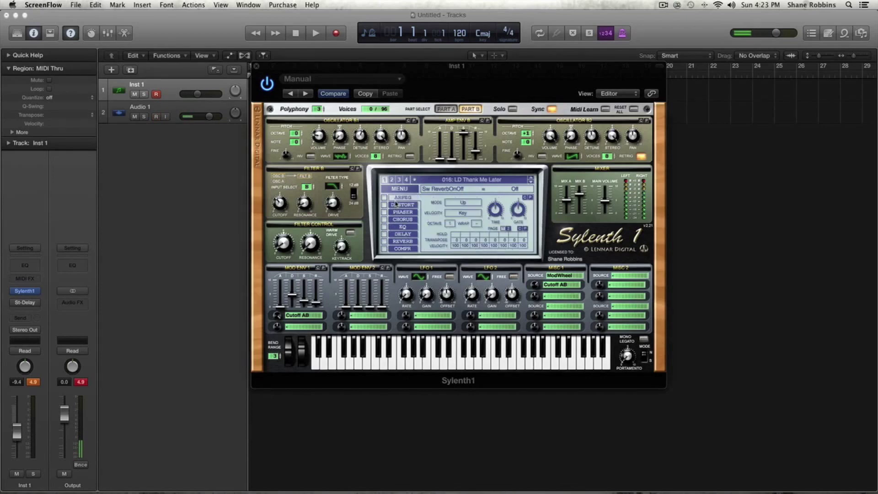
click(396, 205)
click(401, 198)
click(384, 198)
click(384, 198)
click(457, 204)
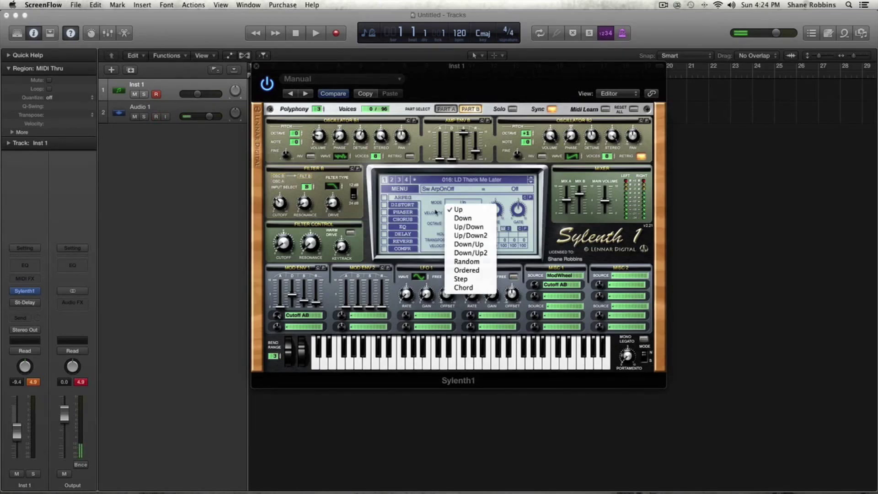
click(460, 201)
click(460, 202)
click(434, 225)
click(450, 215)
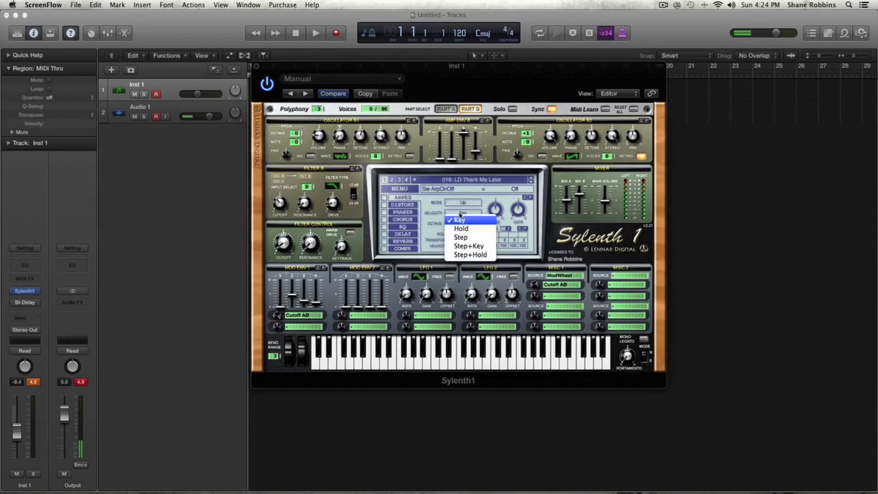
click(428, 233)
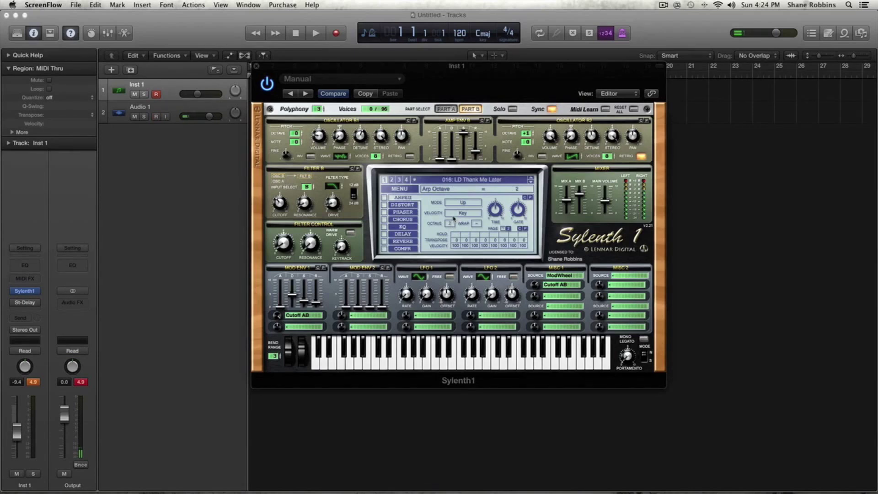
- Turn on the arpeggiator with its time at 1/8 and compare the sound with it briefly bypassed
click(385, 197)
click(497, 212)
mouse_move(494, 209)
mouse_down()
mouse_move(492, 178)
mouse_move(495, 210)
mouse_up()
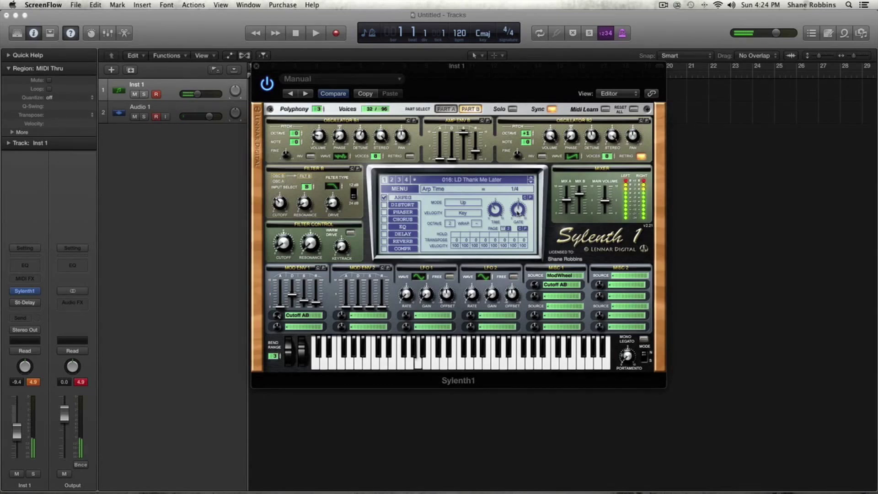
drag(493, 211, 495, 204)
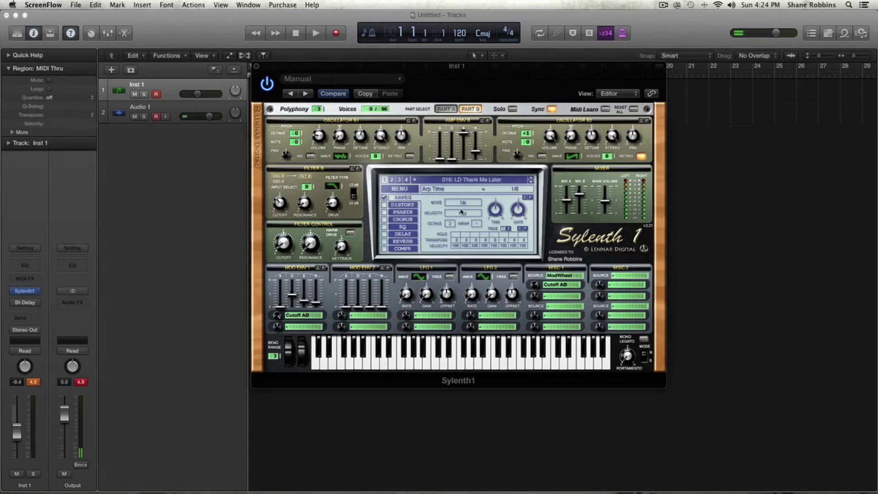
click(384, 197)
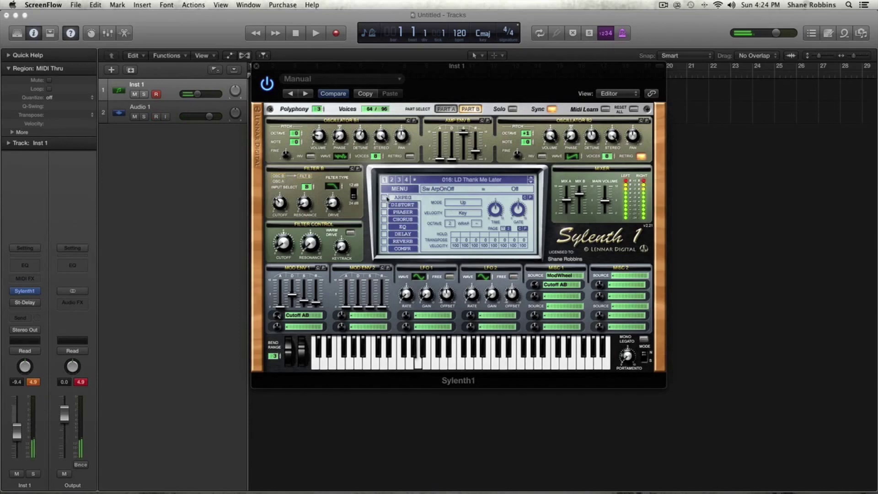
click(384, 197)
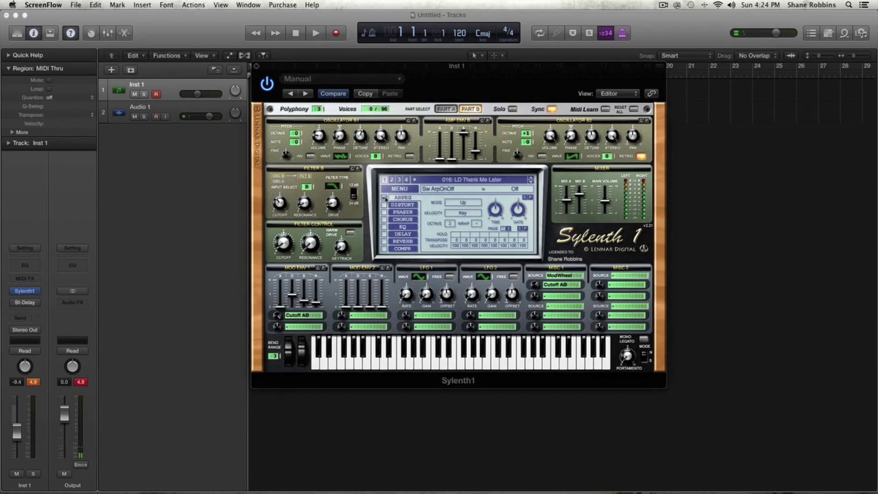
- Try an arpeggiator gate of 0 % and a time of 1/16, ending with the gate at 30 %
click(518, 209)
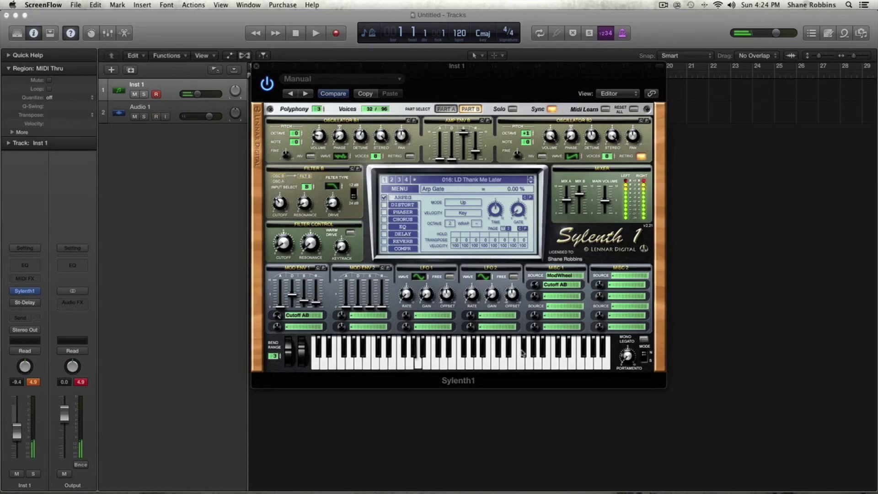
click(494, 211)
mouse_move(492, 194)
mouse_down()
mouse_move(491, 180)
mouse_move(490, 195)
mouse_up()
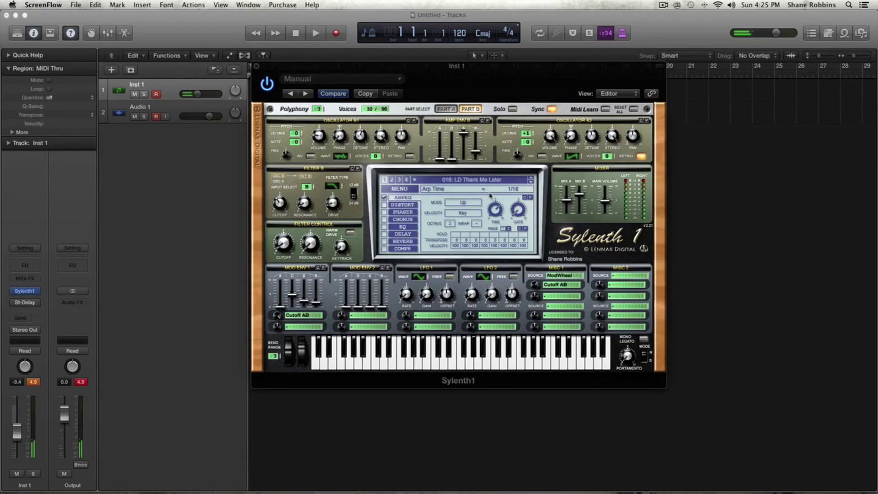
drag(490, 195, 495, 226)
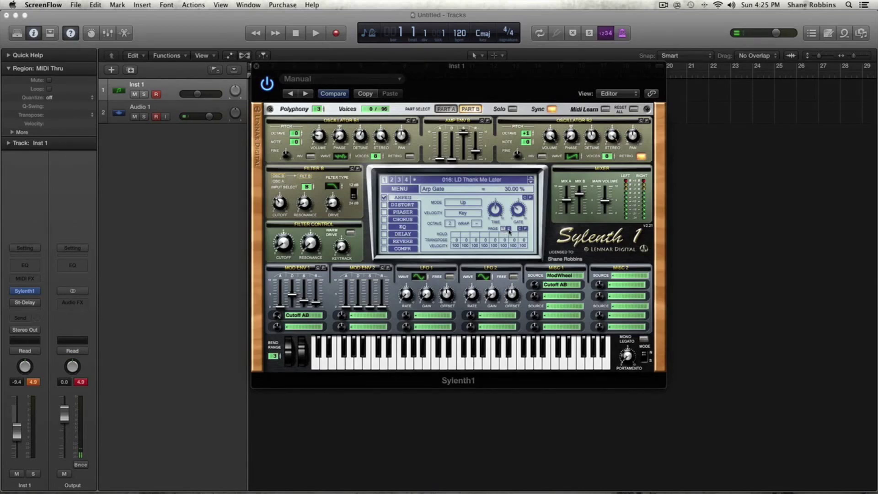
- Set the arpeggiator's transpose values to +3 on the second step and +7 on the third step
click(457, 239)
drag(467, 240, 470, 236)
drag(479, 242, 479, 235)
drag(467, 241, 470, 250)
drag(465, 241, 469, 236)
- Set both the arpeggiator mode and velocity to Step, and try adjusting the third step's velocity
click(469, 207)
click(478, 278)
click(466, 214)
click(475, 240)
click(461, 217)
click(471, 254)
drag(475, 247, 478, 243)
click(476, 247)
- Set the arpeggiator's octave to 1 and wrap to 6, with the fifth step transposed by +12
drag(453, 224, 451, 234)
drag(477, 224, 479, 202)
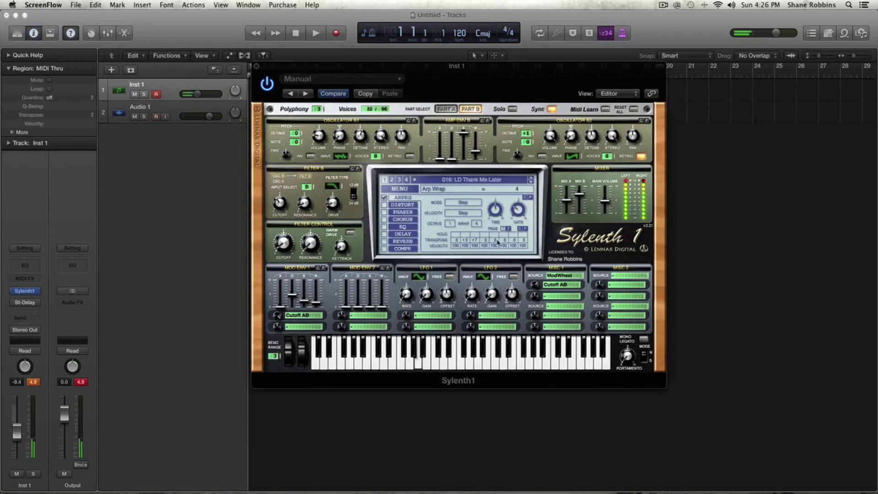
drag(476, 224, 497, 214)
scroll(479, 217, up, 1)
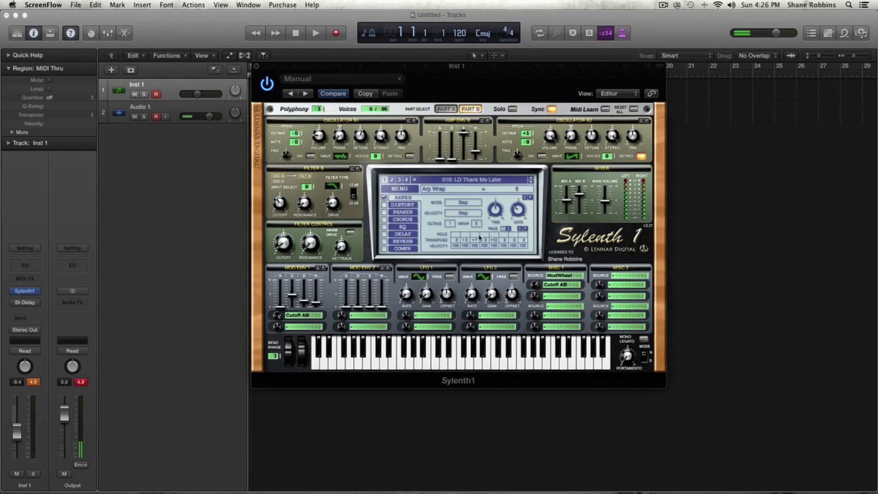
- Switch from the arpeggiator to the distortion effect and review the distortion types, keeping OverDrive
click(384, 204)
click(403, 205)
click(479, 208)
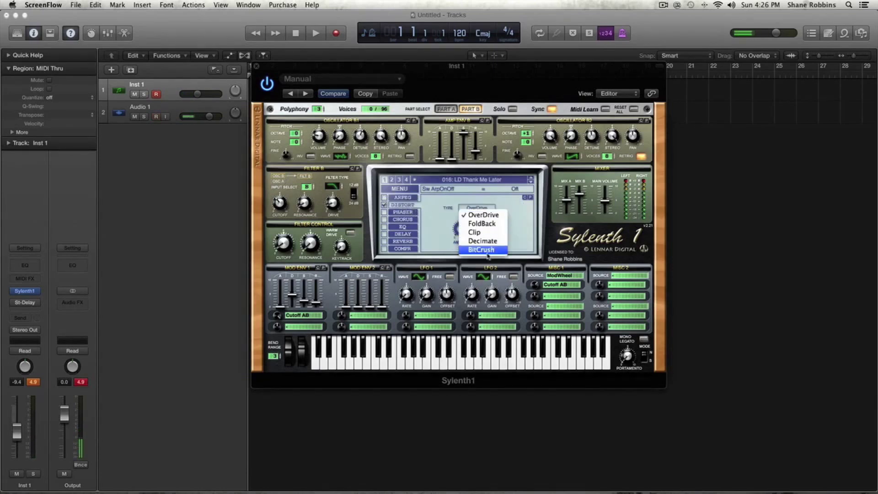
click(528, 215)
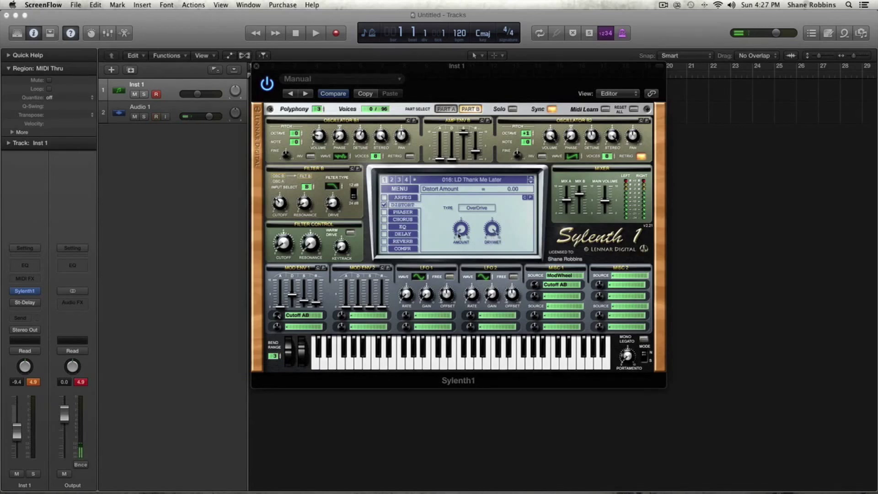
- Sweep the OverDrive dry/wet mix from 0 % to 100 % and raise the distortion amount to about 2.29
drag(460, 228, 498, 310)
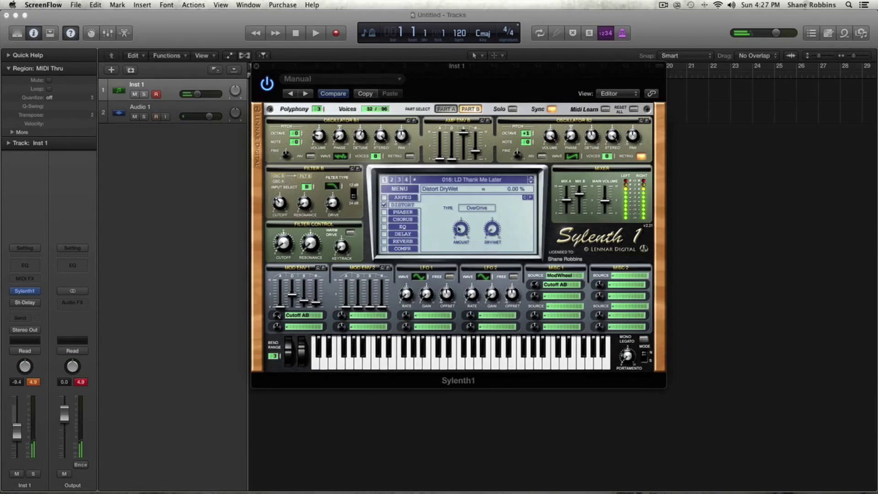
drag(497, 310, 492, 66)
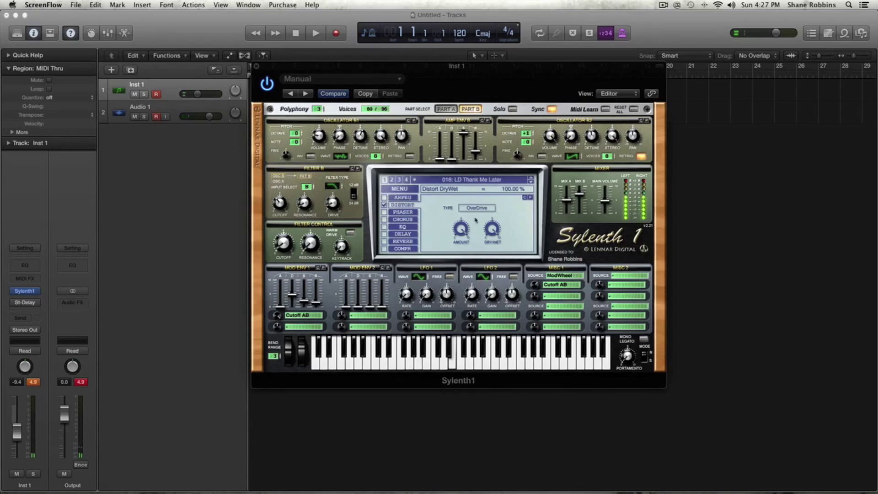
click(461, 229)
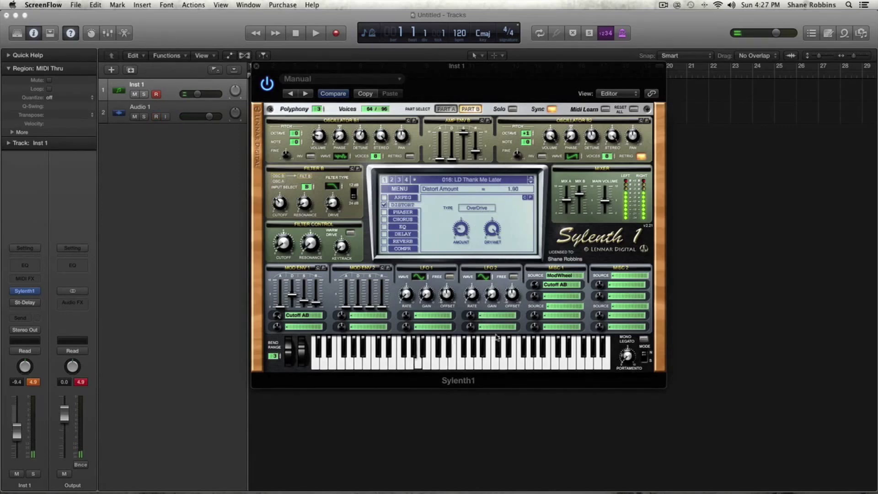
- Change the distortion type to FoldBack with an amount of about 2.90 and a dry/wet mix of 100 %
click(478, 208)
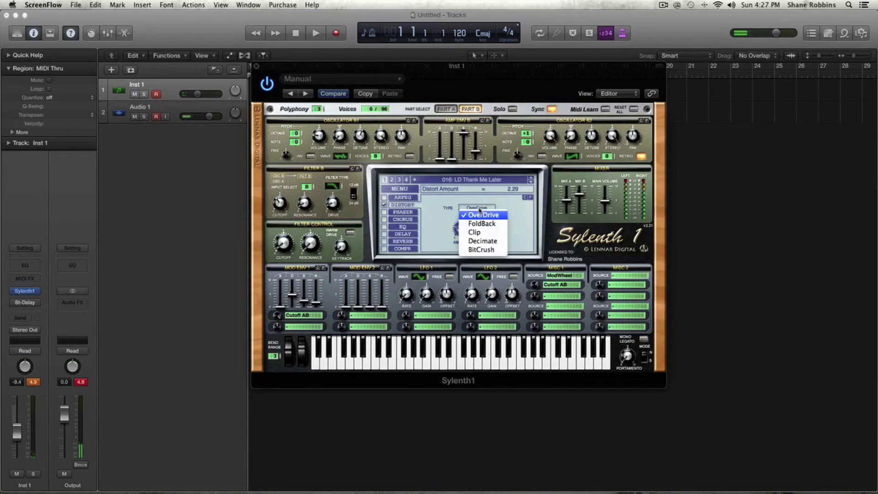
click(484, 226)
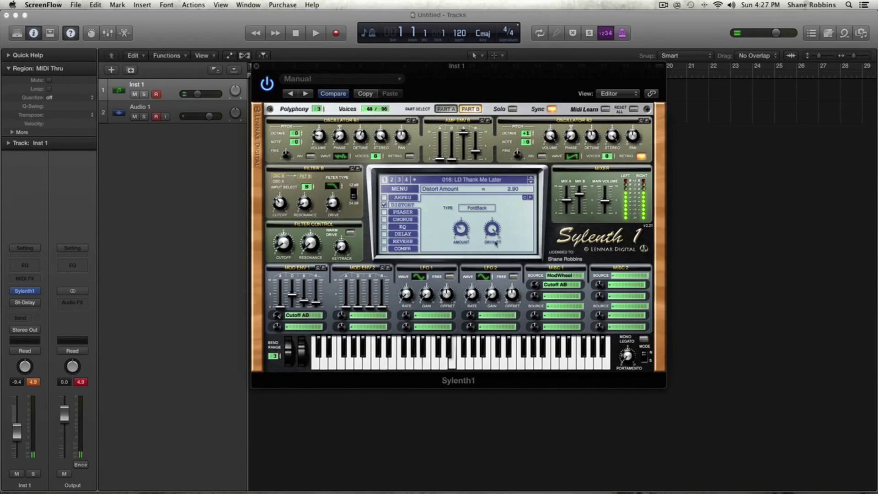
drag(492, 231, 485, 219)
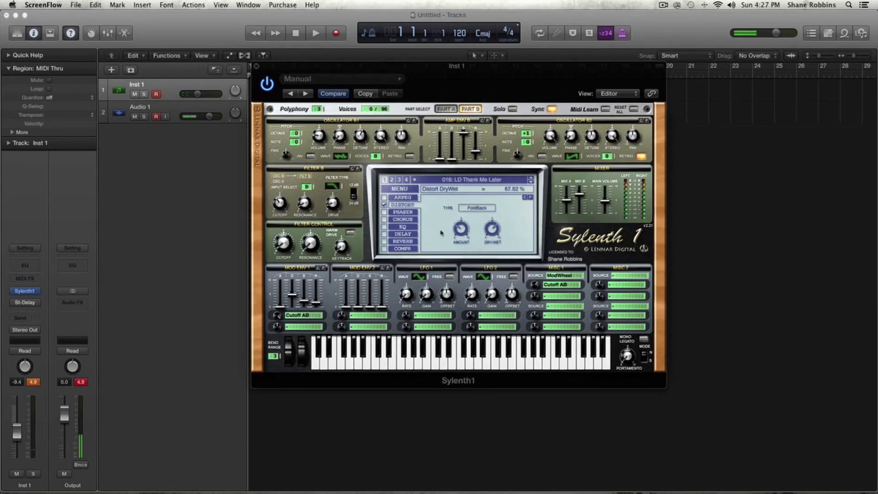
drag(492, 231, 494, 171)
click(461, 229)
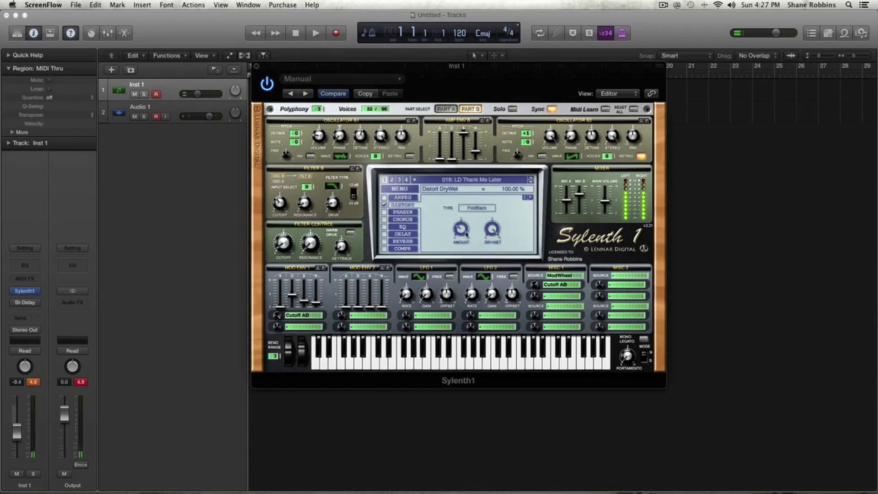
- Select Part A, review the distortion types once more and turn off the distortion
click(449, 109)
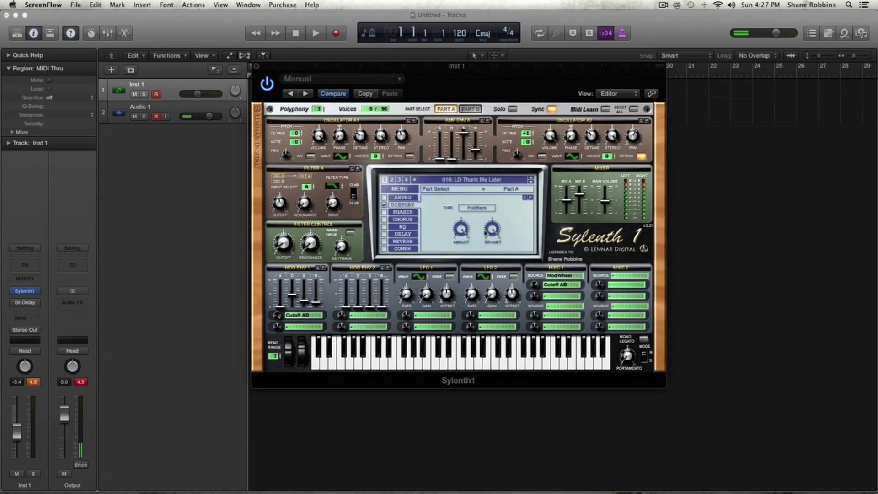
click(467, 210)
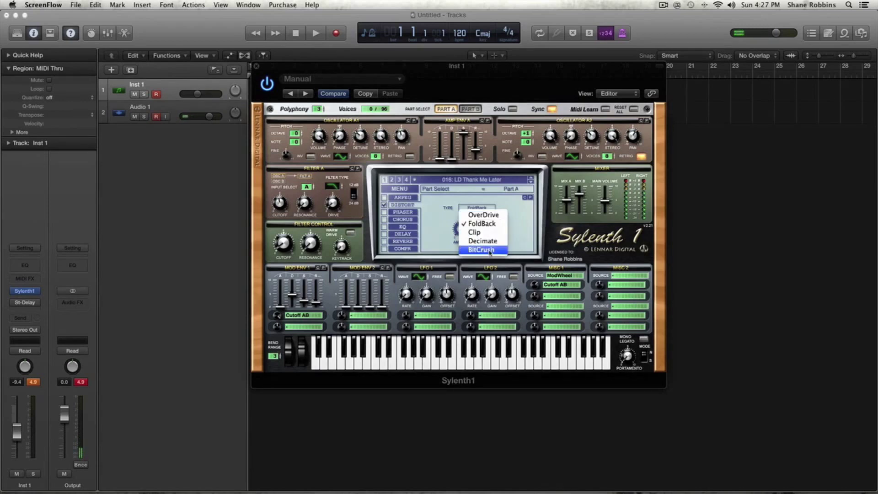
click(384, 205)
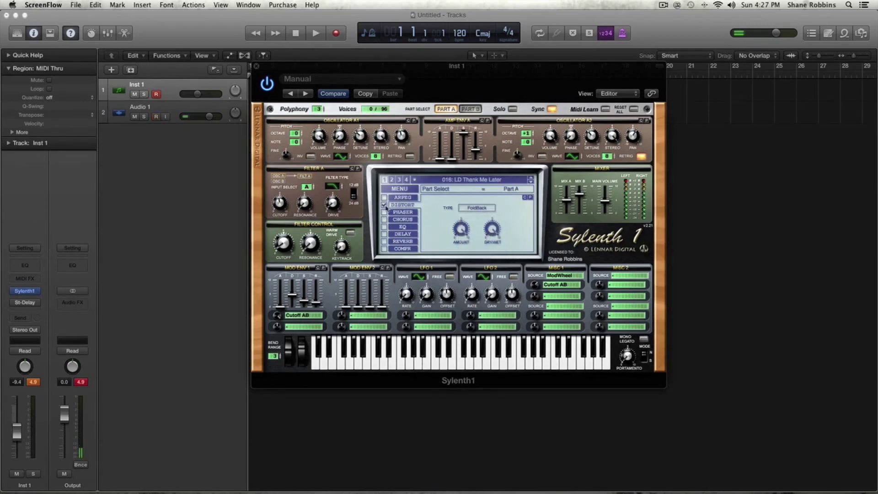
- Turn on the phaser, set its LFO gain to 3.38 and adjust its center frequency, LFO rate and spread
click(399, 213)
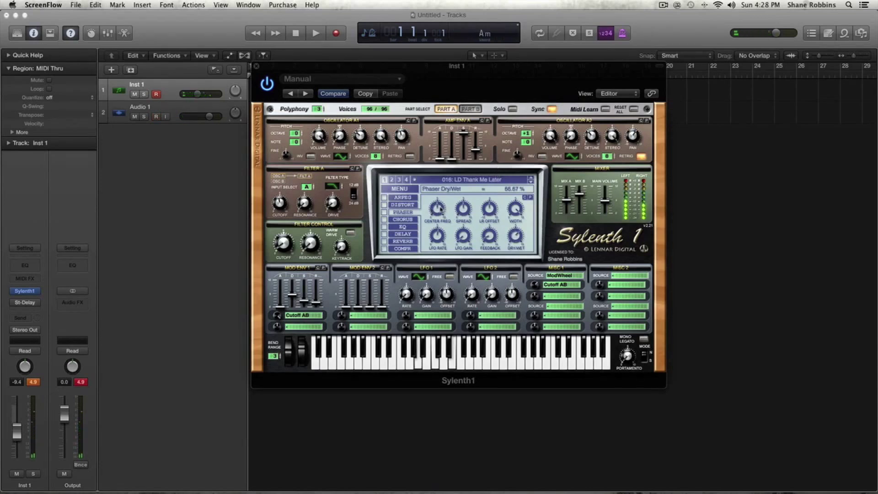
click(384, 212)
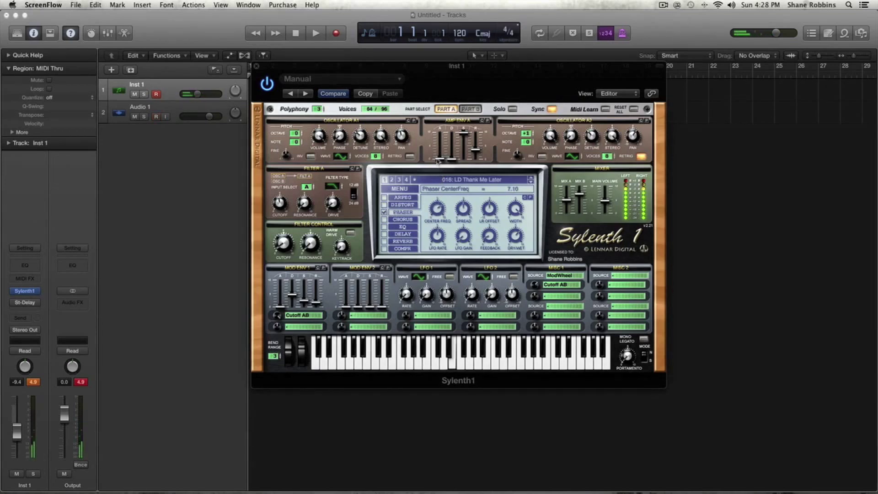
drag(463, 237, 465, 205)
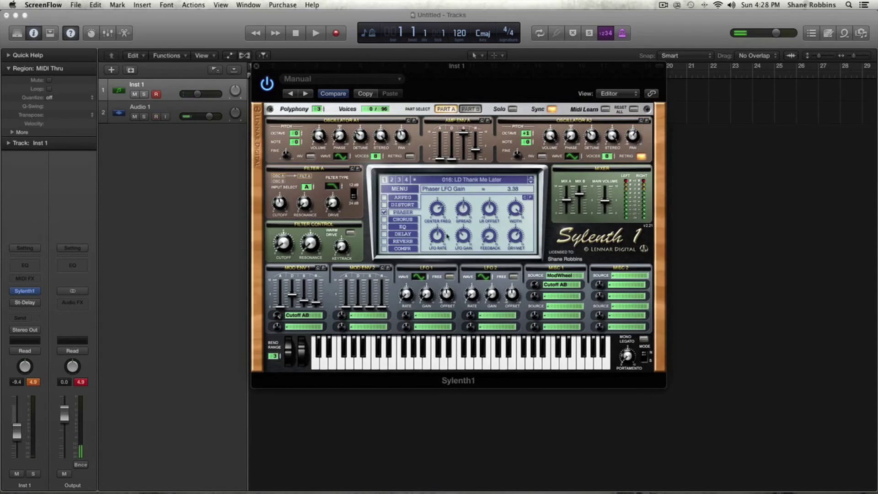
drag(437, 237, 440, 229)
drag(465, 210, 466, 189)
- Turn off the phaser and show the chorus settings with the chorus enabled
click(384, 212)
click(401, 219)
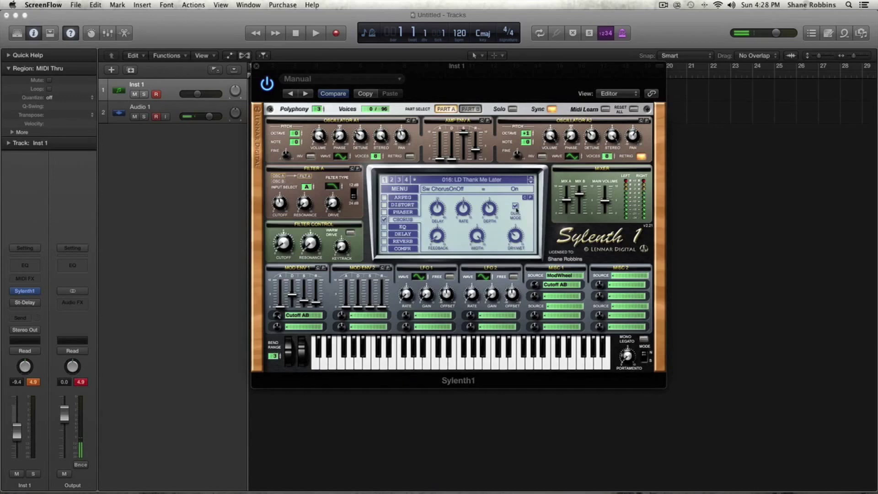
- Toggle the chorus's dual mode, turn off the chorus and open the EQ settings
mouse_move(515, 209)
click(515, 207)
click(515, 207)
click(384, 219)
click(396, 226)
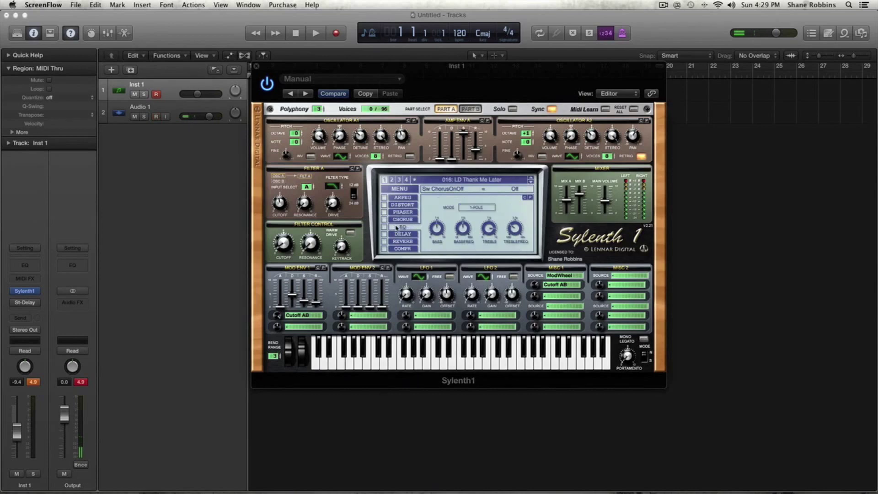
- Turn on the EQ and adjust its bass gain, bass frequency and treble frequency
click(436, 230)
click(384, 227)
click(464, 228)
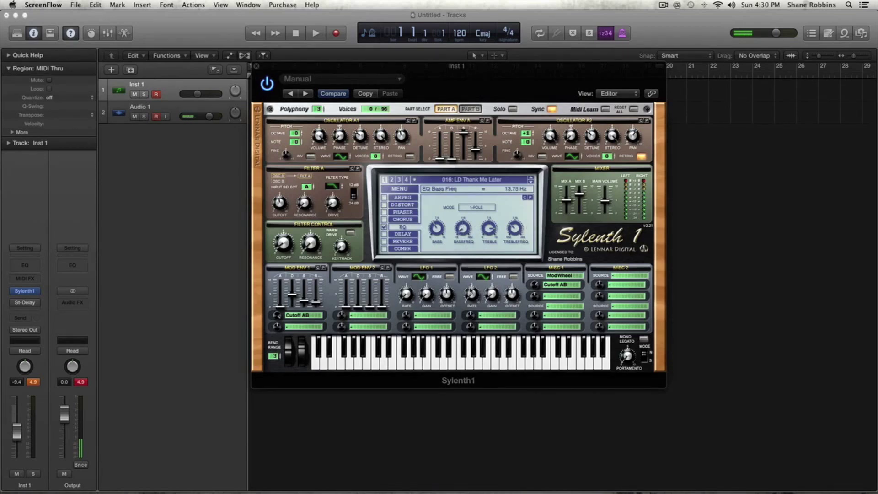
click(437, 228)
drag(438, 230, 483, 182)
drag(460, 231, 438, 247)
scroll(486, 233, up, 5)
scroll(490, 233, up, 1)
mouse_move(513, 231)
mouse_move(513, 231)
mouse_down()
mouse_move(515, 201)
mouse_move(511, 228)
mouse_up()
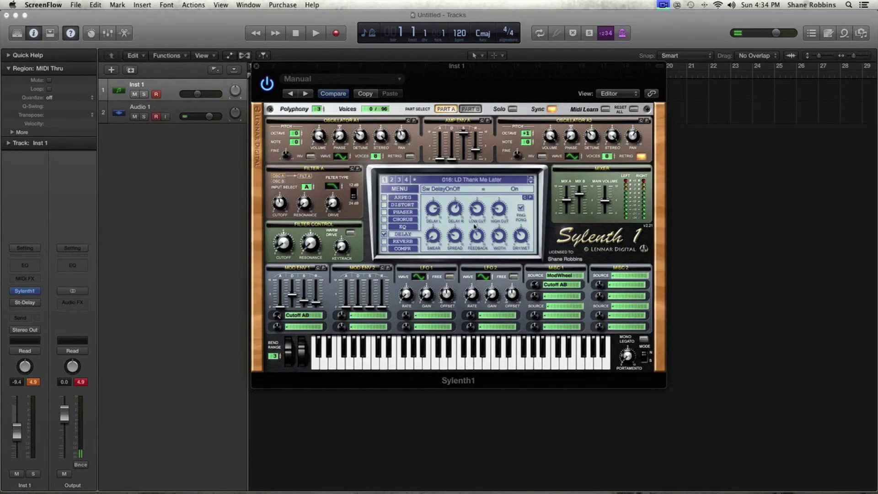
- Open the channel's Stereo Delay plug-in to compare its cut filters with the synth's delay, check the delay's smear and width, and close the plug-in
click(25, 303)
drag(92, 68, 80, 68)
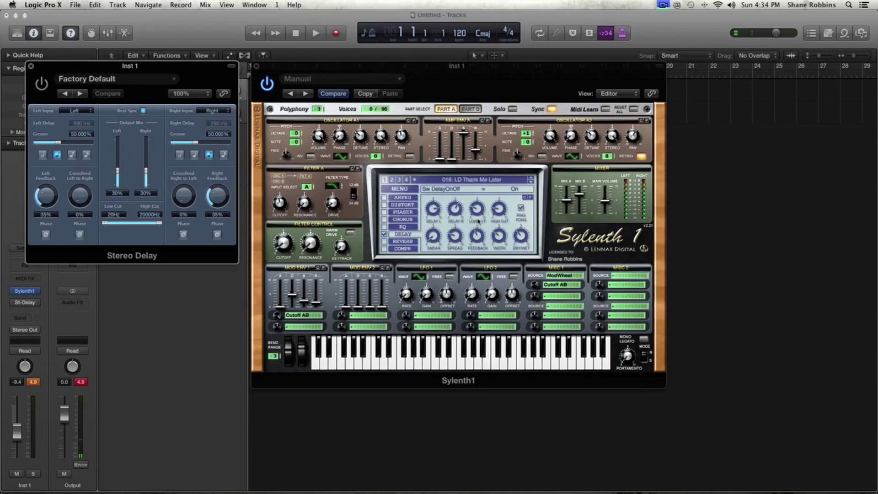
mouse_move(105, 223)
mouse_down()
mouse_move(139, 223)
mouse_move(103, 223)
mouse_up()
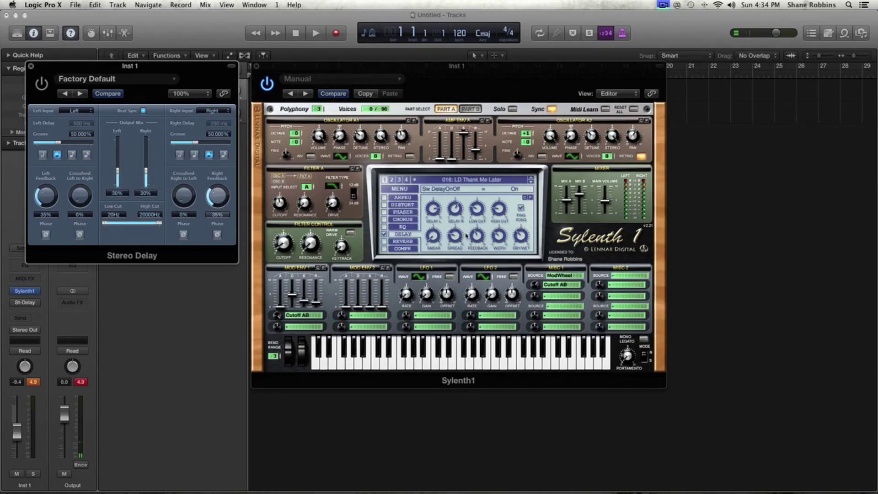
click(433, 236)
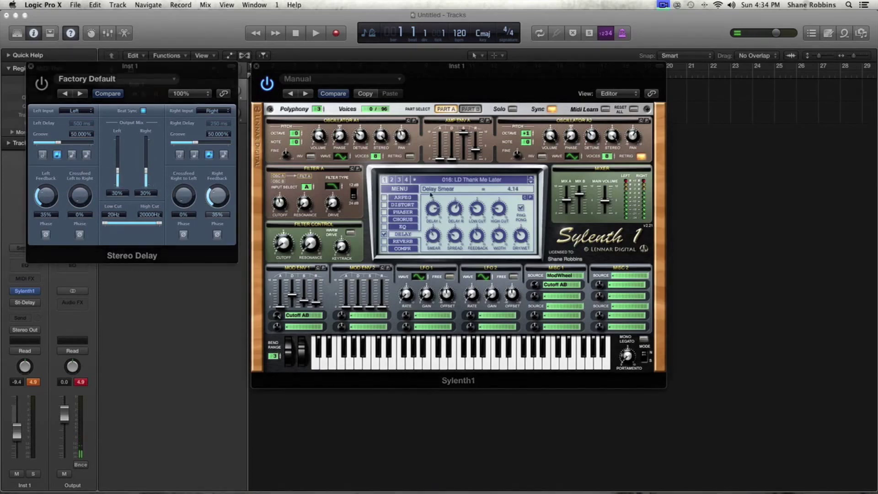
mouse_move(497, 229)
click(30, 66)
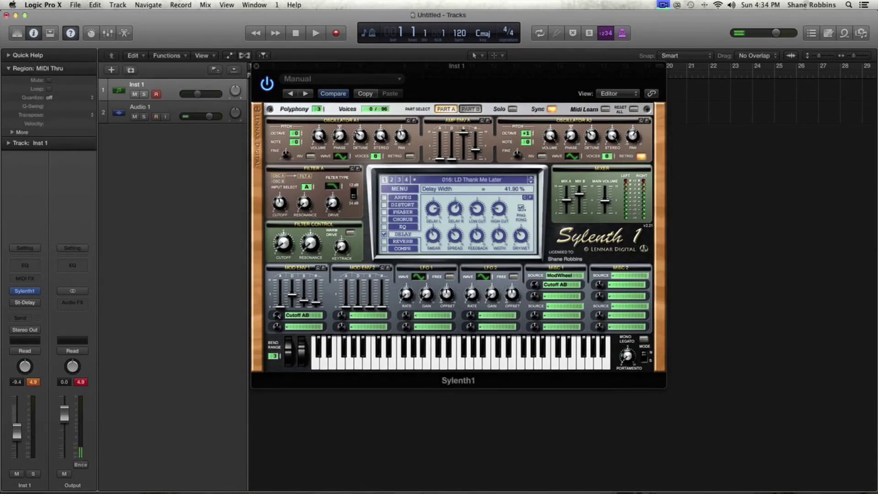
- Toggle the delay's ping-pong mode, leaving it on, adjust the smear and set the spread to about 59 %
click(521, 208)
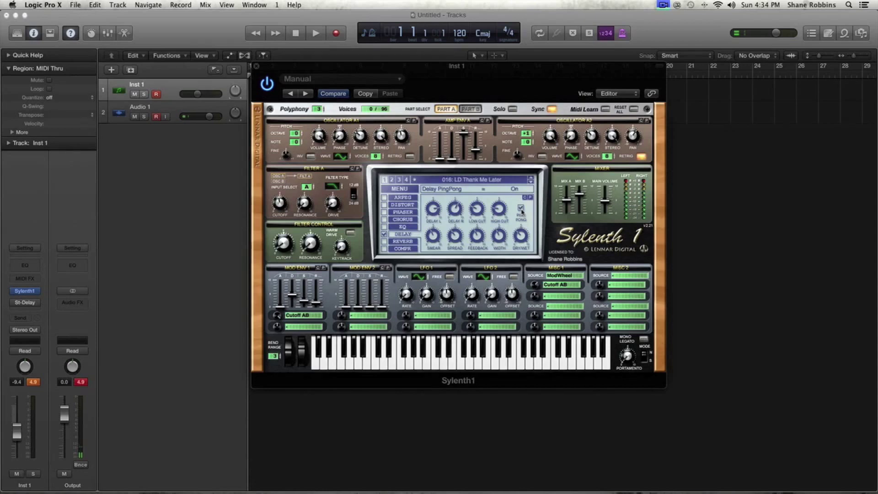
click(437, 239)
click(454, 236)
drag(437, 237, 459, 338)
drag(456, 242, 453, 211)
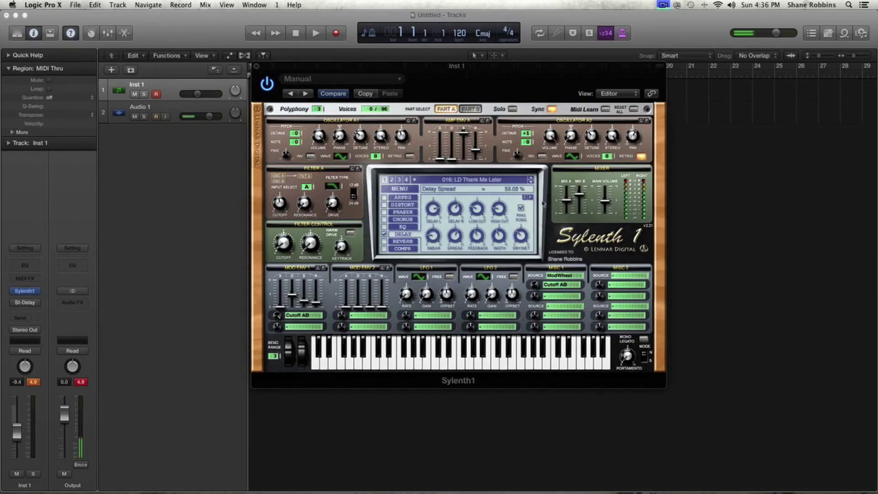
- Compare the delay with ping-pong off and on while sweeping the spread between low and high settings
click(520, 208)
drag(455, 234, 454, 256)
click(521, 209)
drag(453, 243, 464, 45)
drag(454, 236, 512, 435)
drag(456, 237, 457, 136)
- Sweep the delay's width up and down and check its dry/wet mix
drag(498, 235, 502, 263)
drag(499, 231, 500, 213)
drag(500, 236, 502, 152)
drag(499, 241, 505, 283)
drag(502, 237, 509, 270)
click(519, 244)
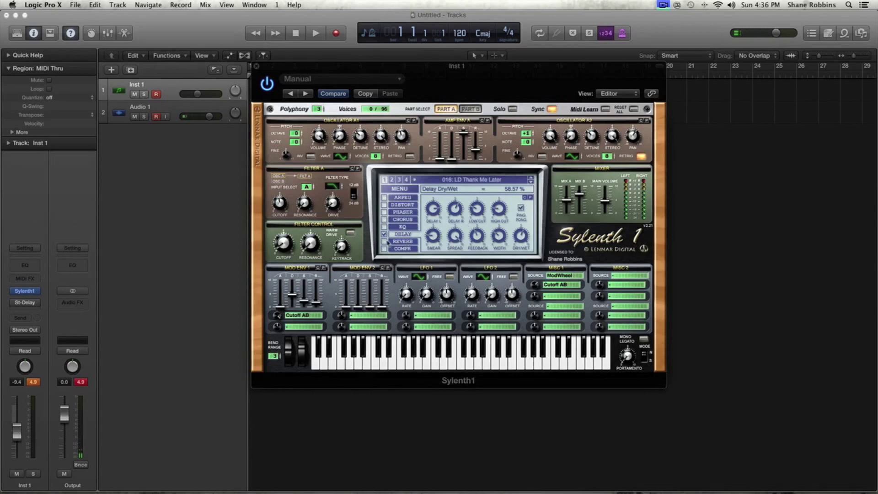
- Turn on the reverb in place of the delay, sweep its damping up to 10.00 and back down, and turn it off
click(384, 241)
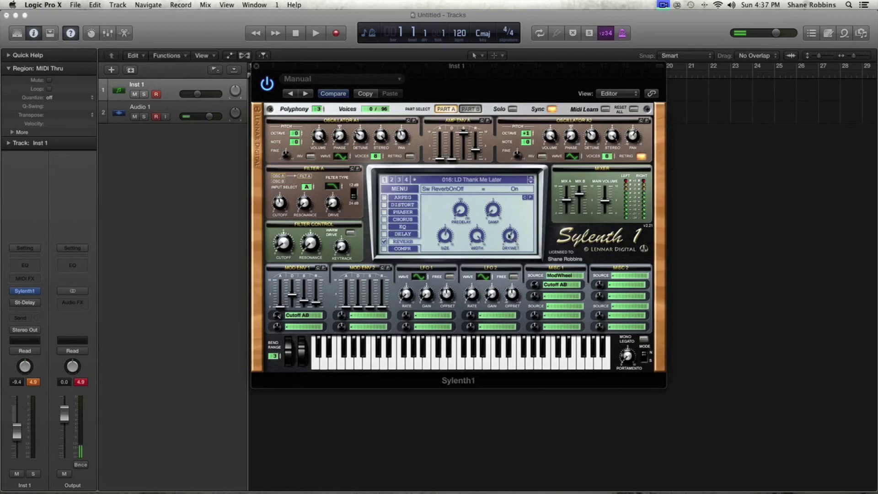
click(497, 216)
drag(495, 215, 492, 206)
drag(493, 208, 520, 335)
drag(492, 215, 486, 169)
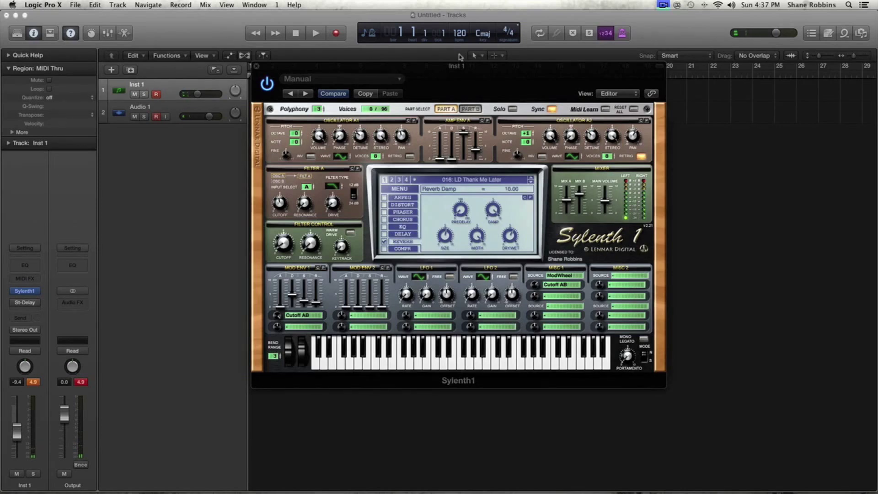
drag(499, 211, 530, 326)
click(385, 241)
- Turn on the compressor, review the EQ, delay and reverb settings and return to the compressor settings
click(384, 248)
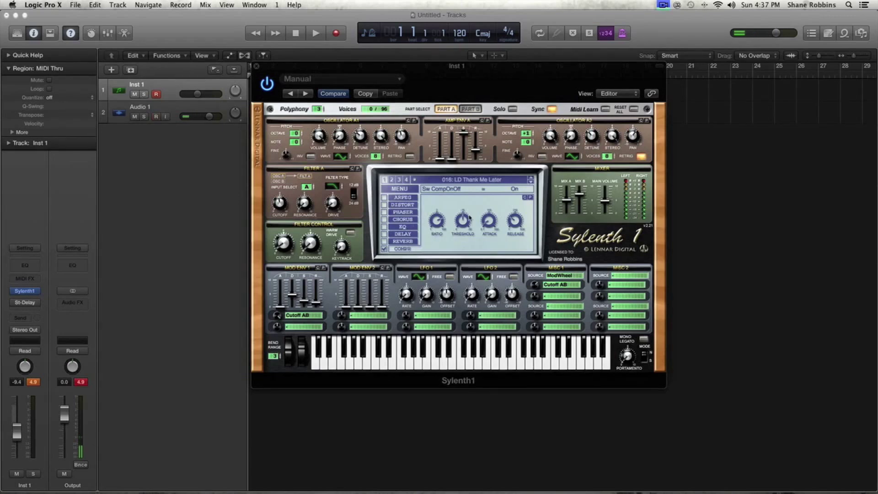
click(399, 227)
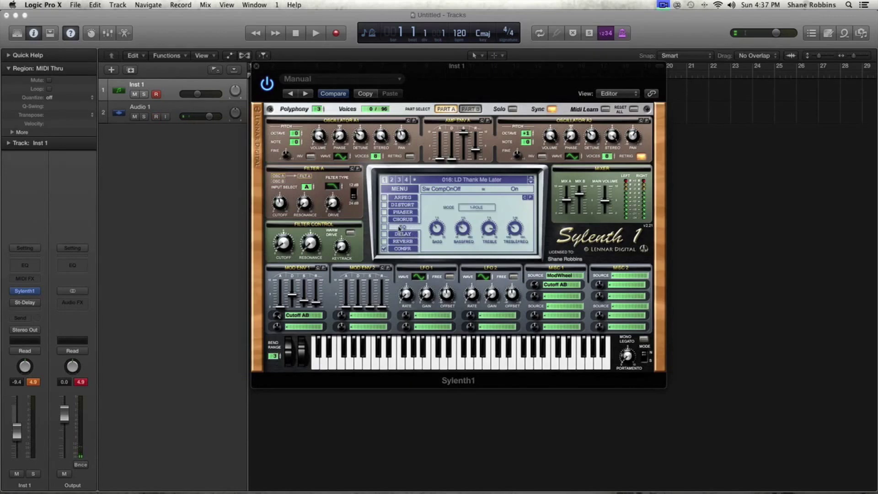
click(406, 235)
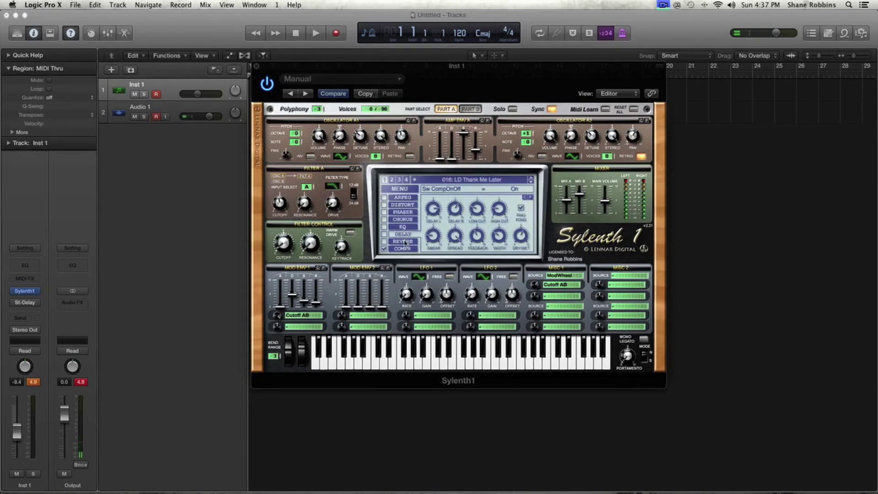
click(405, 242)
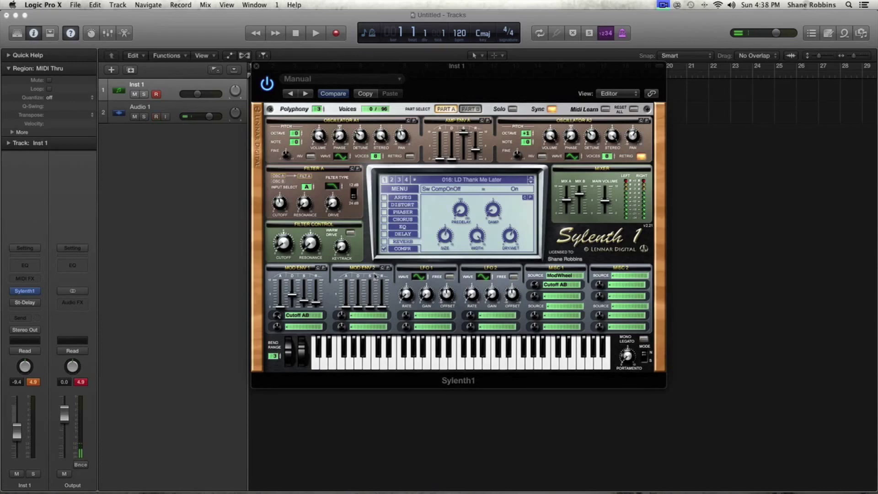
click(403, 248)
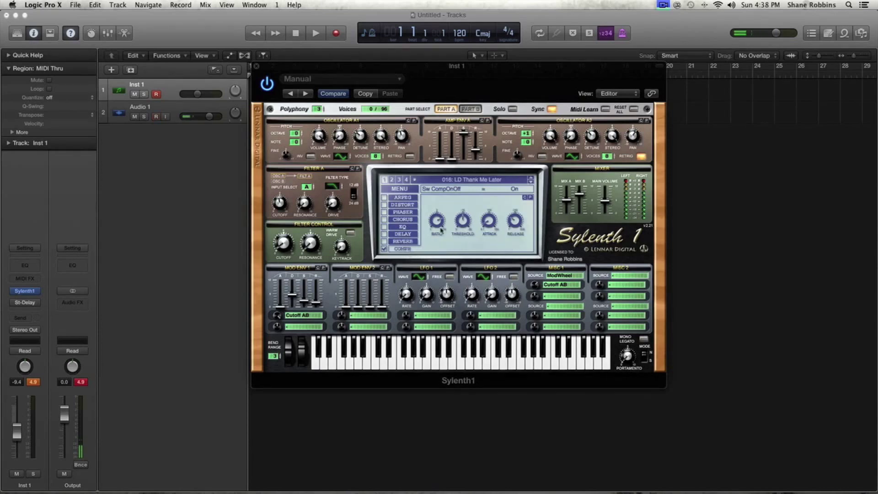
- Adjust the compressor's ratio and attack
drag(436, 224, 440, 255)
drag(438, 226, 438, 239)
drag(488, 223, 489, 211)
drag(435, 225, 329, 282)
- Leave only the chorus, EQ, delay and reverb enabled and set the delay's dry/wet mix to 21.43 %
click(385, 212)
click(384, 212)
click(384, 220)
click(384, 227)
click(385, 235)
click(385, 241)
click(385, 249)
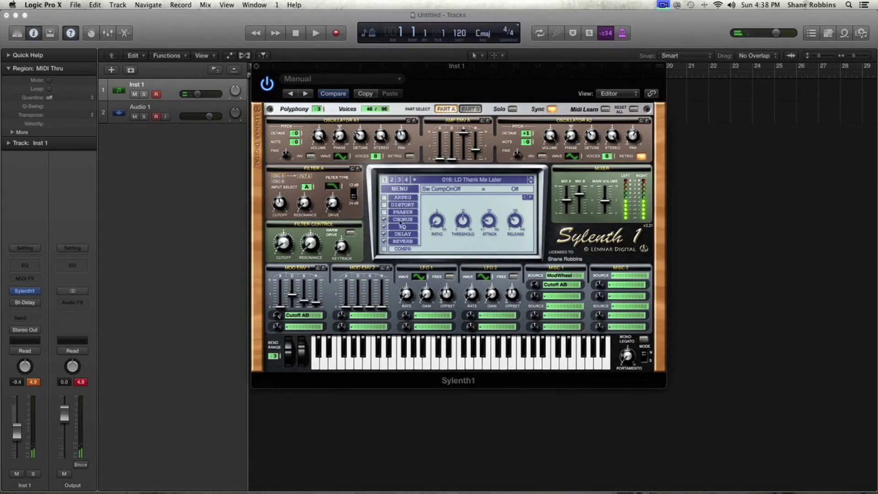
click(409, 234)
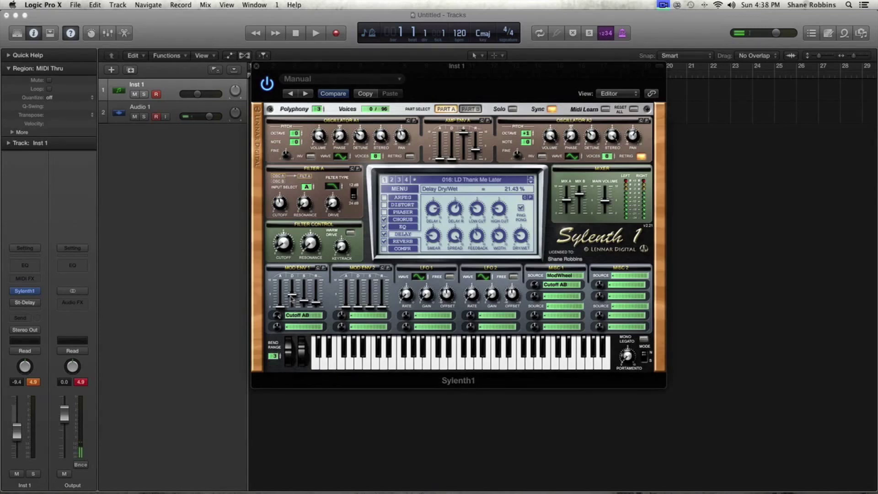
- Keep Cutoff AB as the first Mod Env 1 destination and compare Parts A and B in solo, finishing on Part B with solo off
click(288, 316)
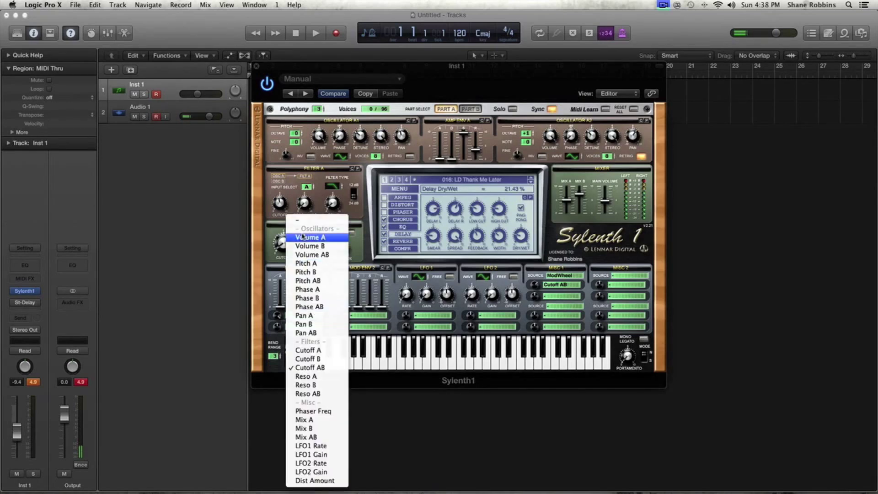
click(324, 367)
click(512, 109)
click(470, 109)
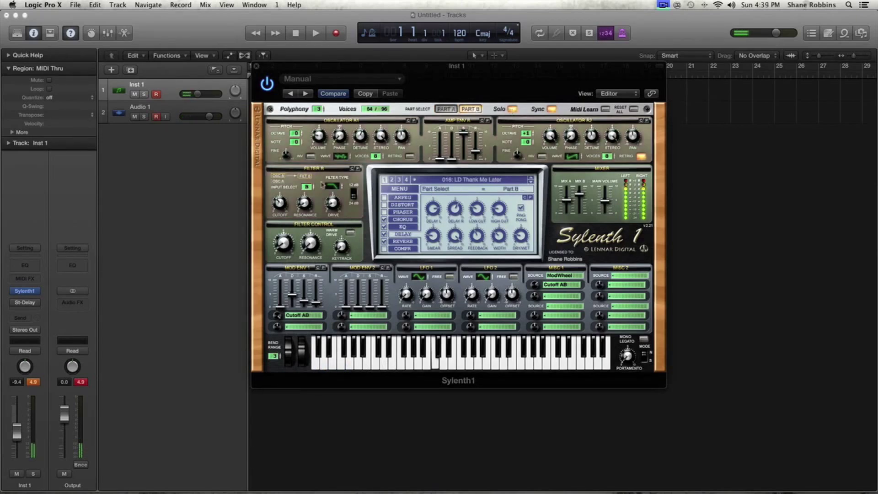
click(446, 109)
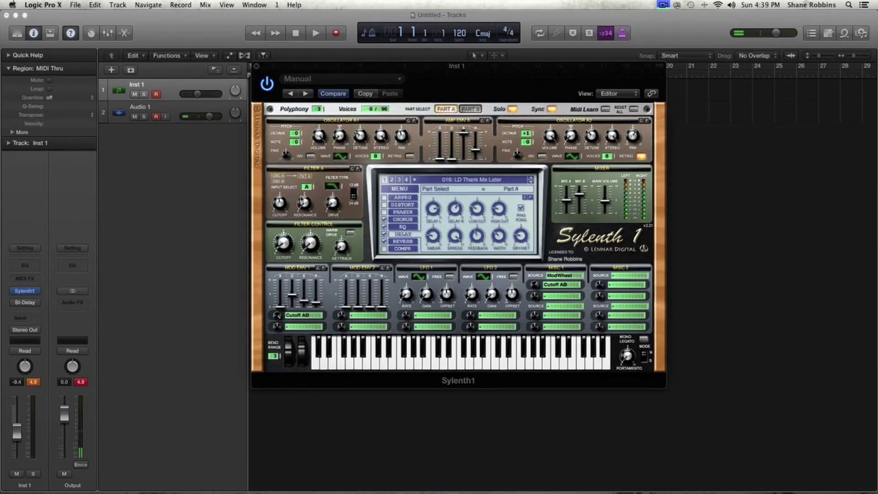
click(471, 108)
click(512, 109)
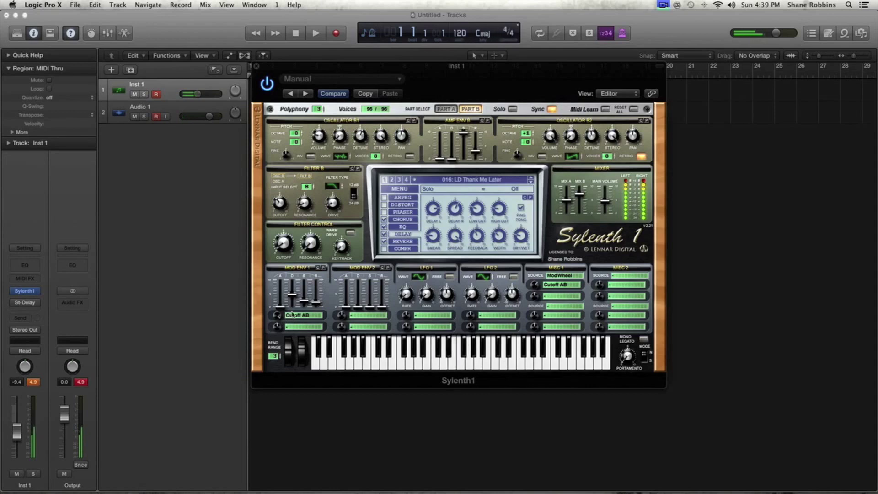
- Clear the first Mod Env 1 destination and set the mod wheel's Cutoff AB amount to 10.00
click(292, 315)
click(323, 223)
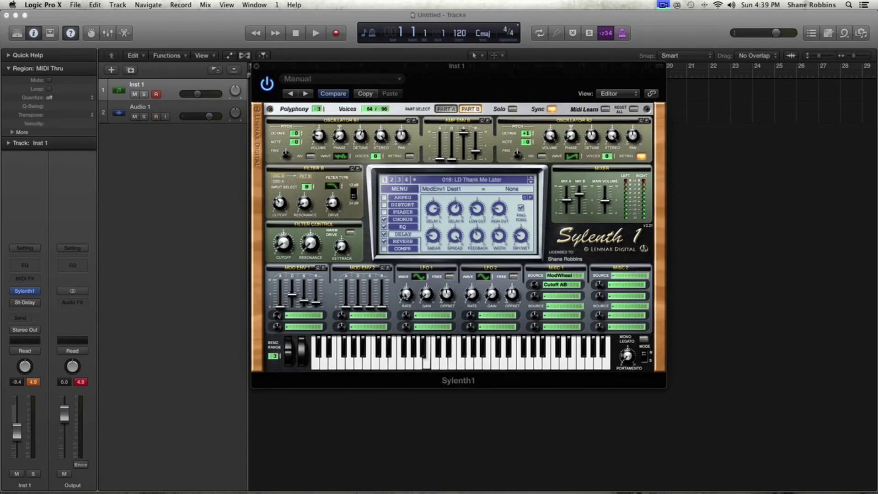
click(535, 285)
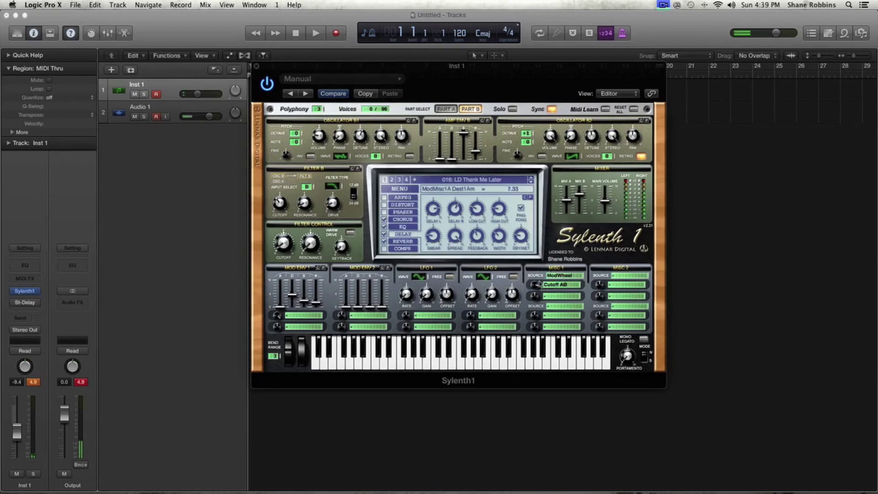
drag(535, 286, 536, 261)
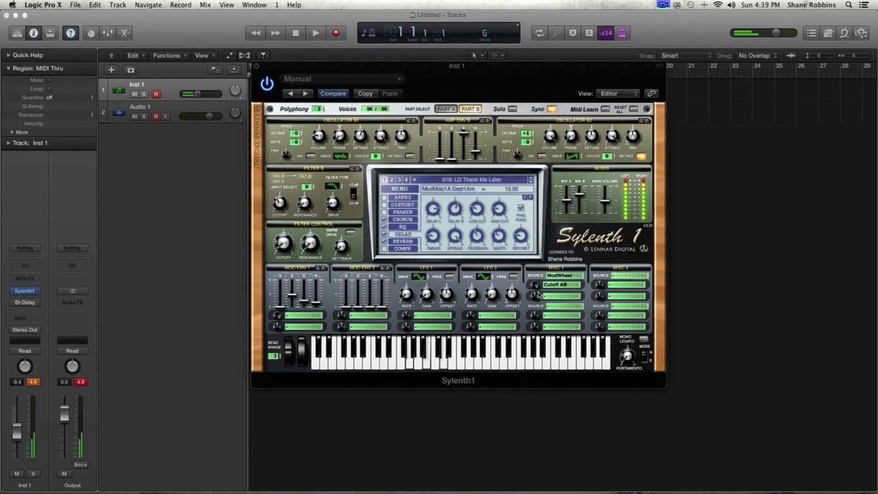
- Assign Cutoff AB as the first Mod Env 1 destination and set its amount to 3.05
click(304, 315)
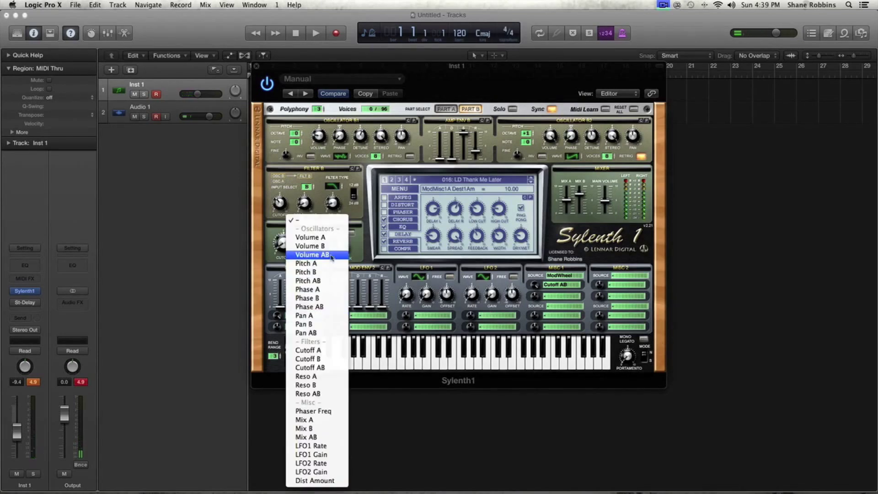
click(332, 367)
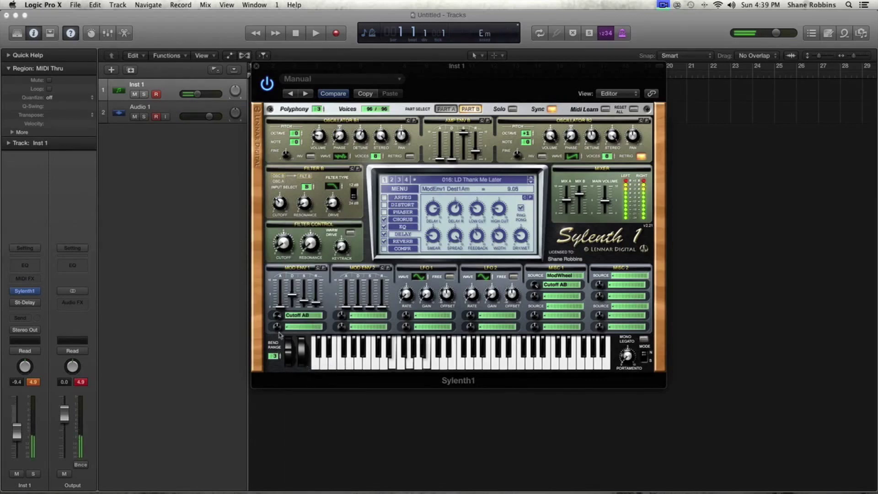
drag(277, 322, 277, 327)
click(308, 319)
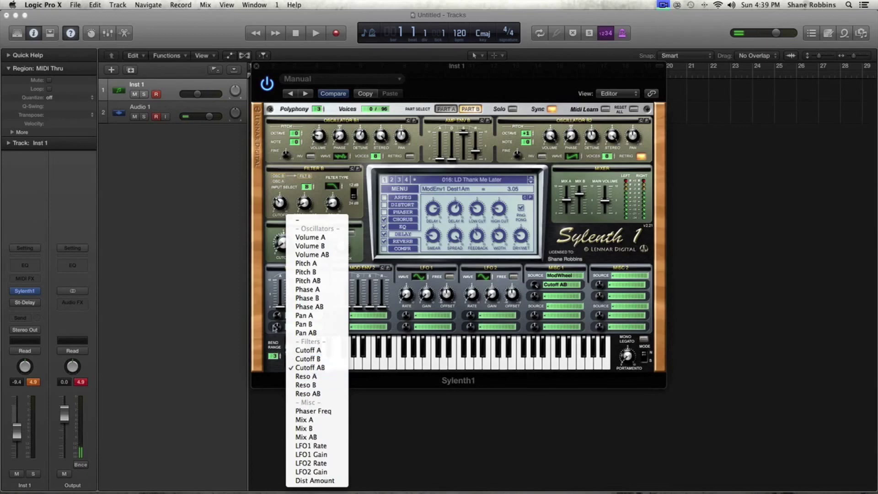
click(278, 323)
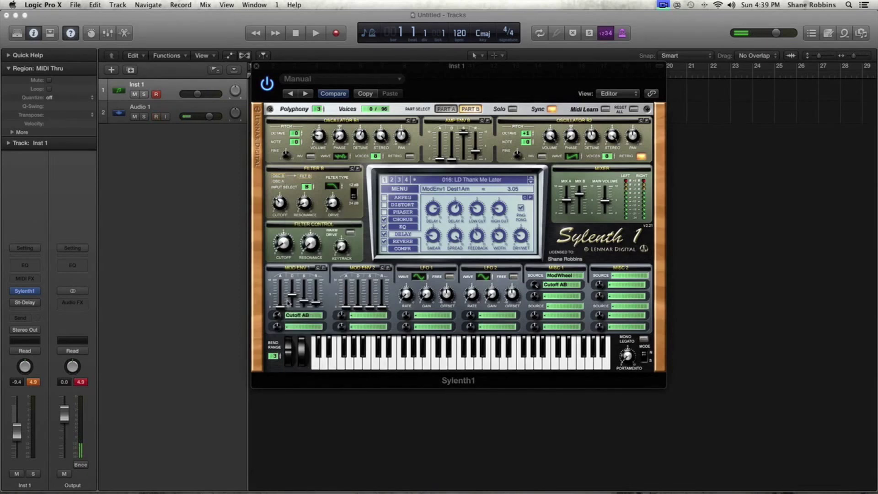
- Lower the Mod Env 1 decay to its minimum and try different attack times, ending at about 7.16
drag(276, 308, 276, 288)
drag(292, 295, 296, 335)
drag(277, 306, 276, 282)
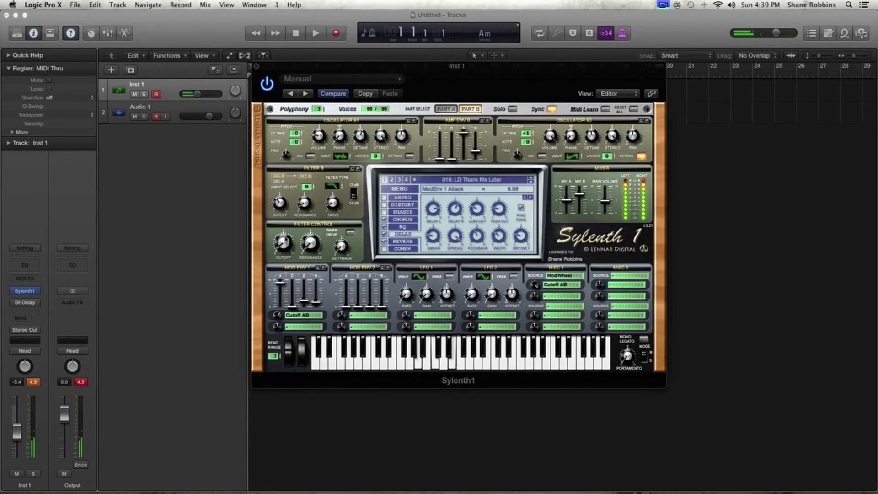
drag(281, 291, 280, 303)
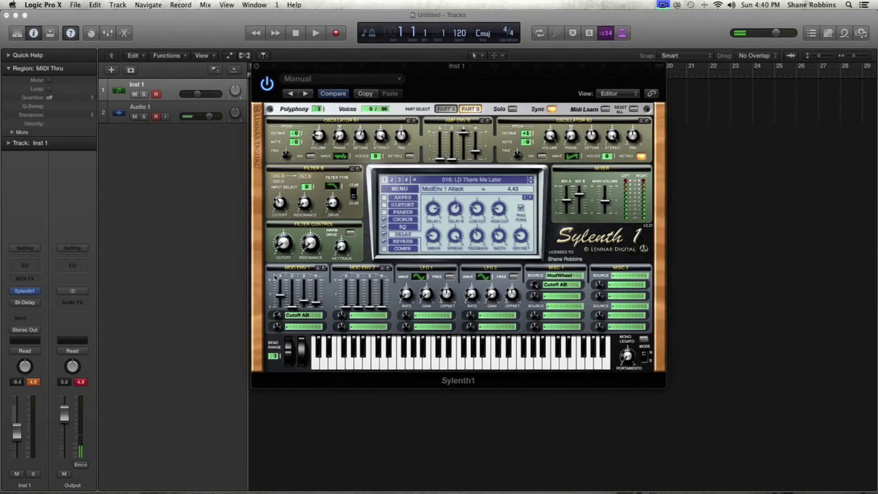
drag(282, 302, 284, 308)
drag(282, 303, 280, 272)
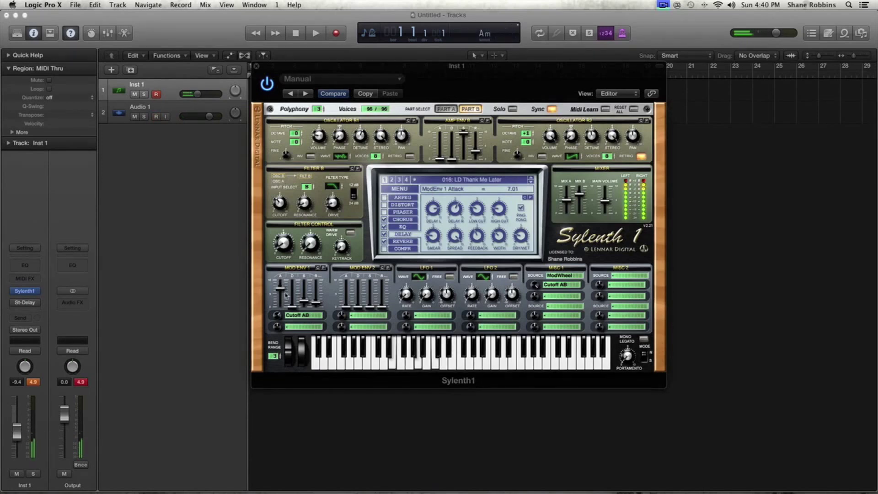
drag(286, 294, 282, 288)
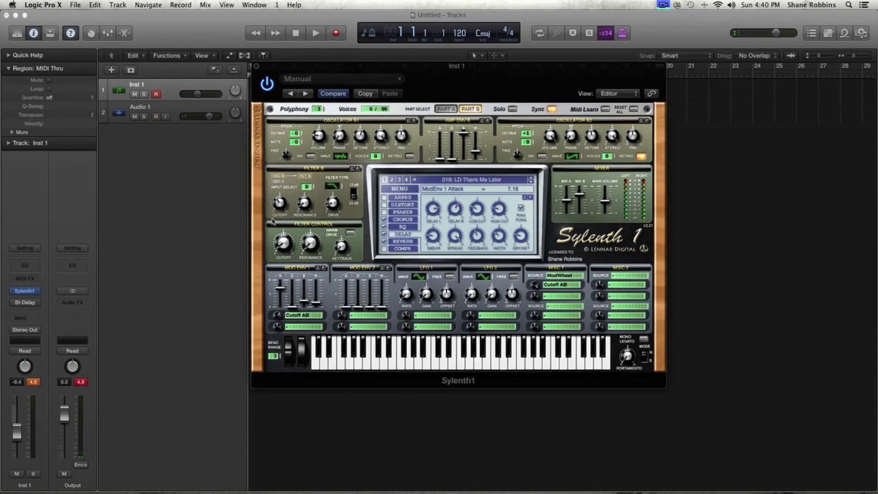
- Lower the Mod Env 1 attack to its minimum and set its Cutoff AB amount to 4.29
drag(280, 288, 279, 289)
drag(282, 320, 281, 327)
click(280, 315)
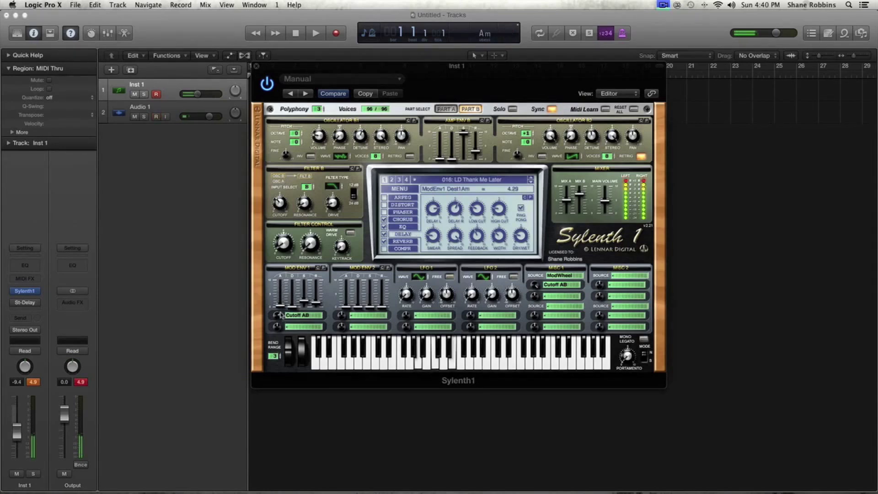
- Set the Mod Env 1 attack to 2.06 and check the choices for its first modulation destination
click(293, 301)
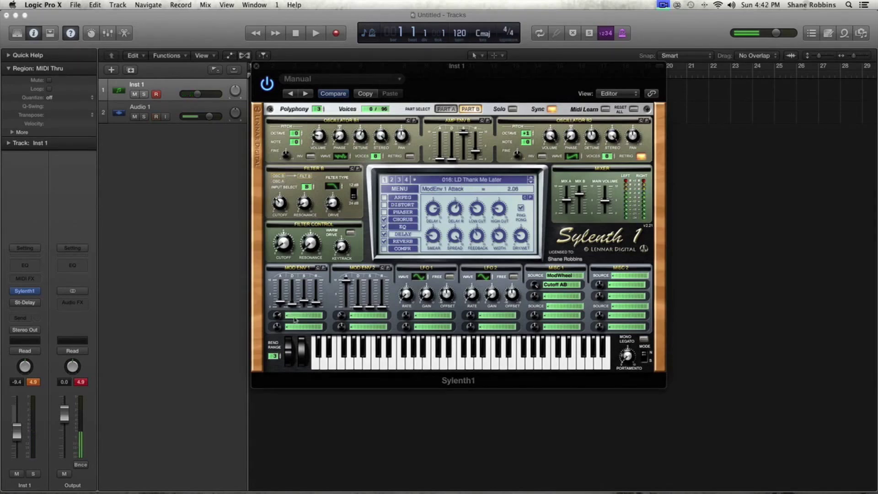
click(295, 318)
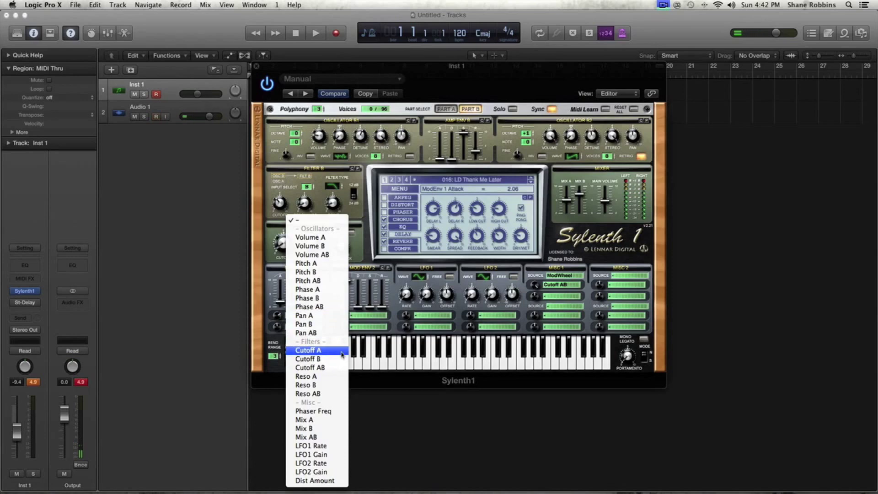
click(382, 338)
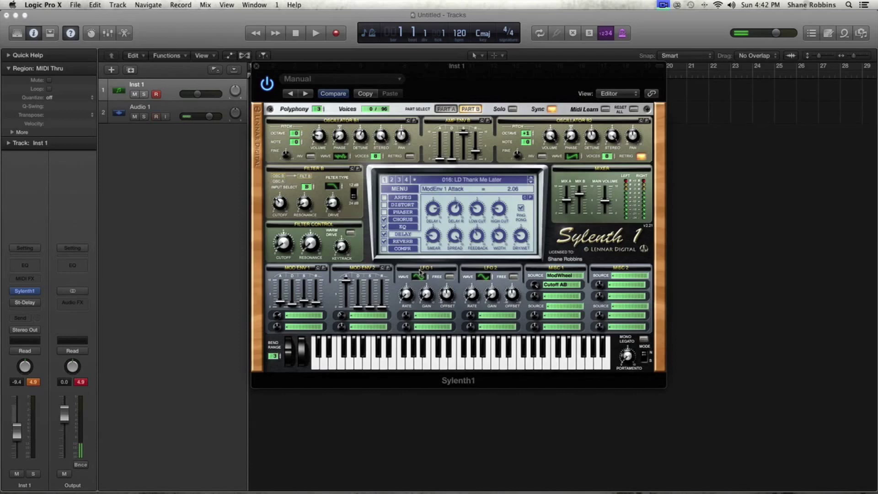
- Set the LFO 1 rate to 1/2 and assign Cutoff AB as its first destination with an amount of 10.00
click(406, 296)
drag(420, 316, 423, 311)
click(426, 317)
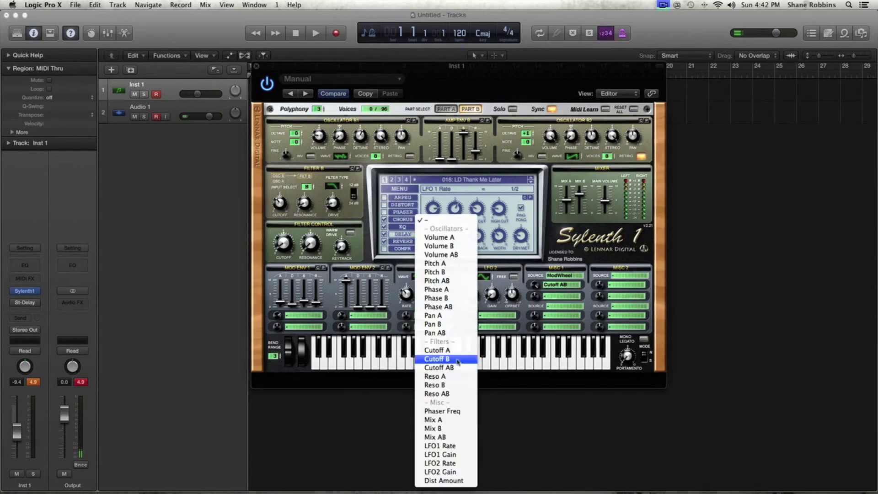
click(457, 366)
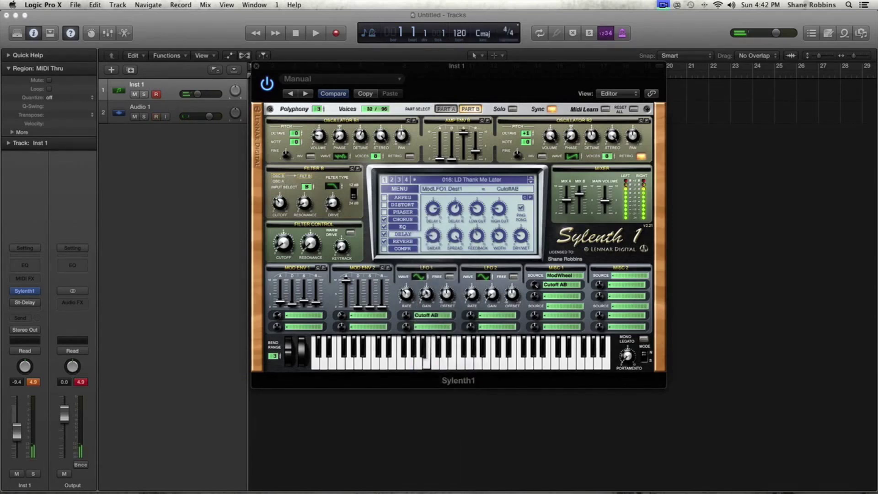
drag(410, 319, 418, 272)
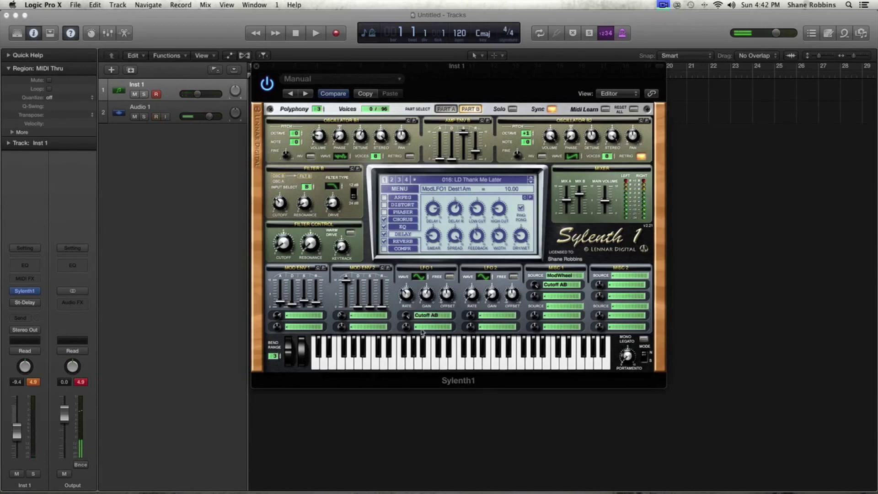
- Change the first LFO 1 destination to Pan A and then to Pan AB
click(428, 316)
click(429, 316)
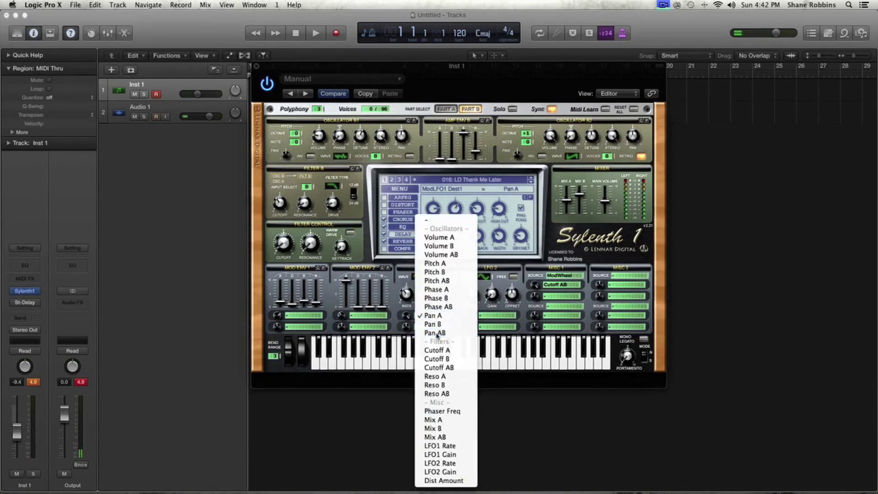
click(435, 334)
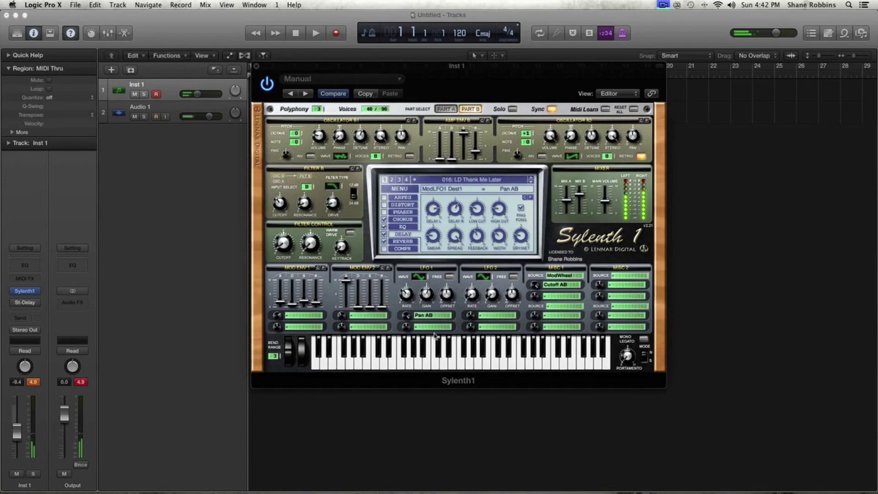
- Assign Dist Amount as the first LFO 1 destination and turn on the distortion effect
click(436, 317)
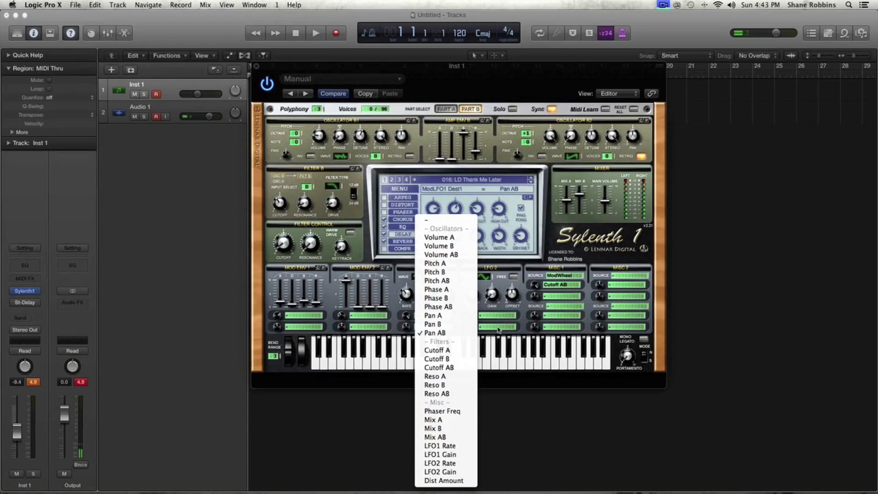
click(443, 477)
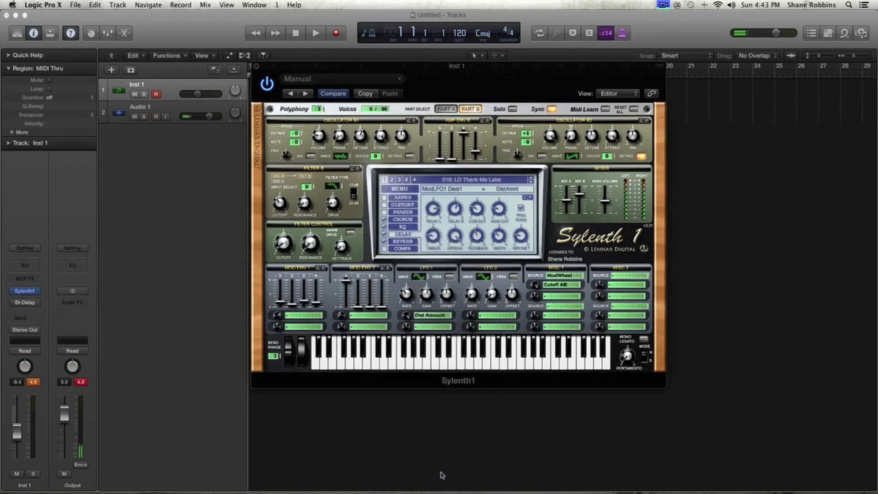
drag(425, 296, 427, 256)
click(384, 205)
- Lower the LFO 1 gain and set its Dist Amount modulation to -0.87
drag(425, 294, 427, 301)
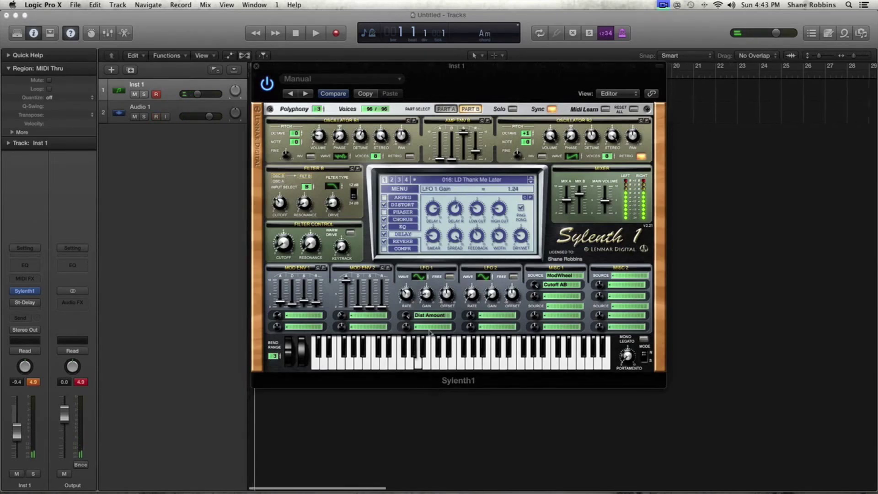
drag(426, 294, 423, 306)
click(406, 315)
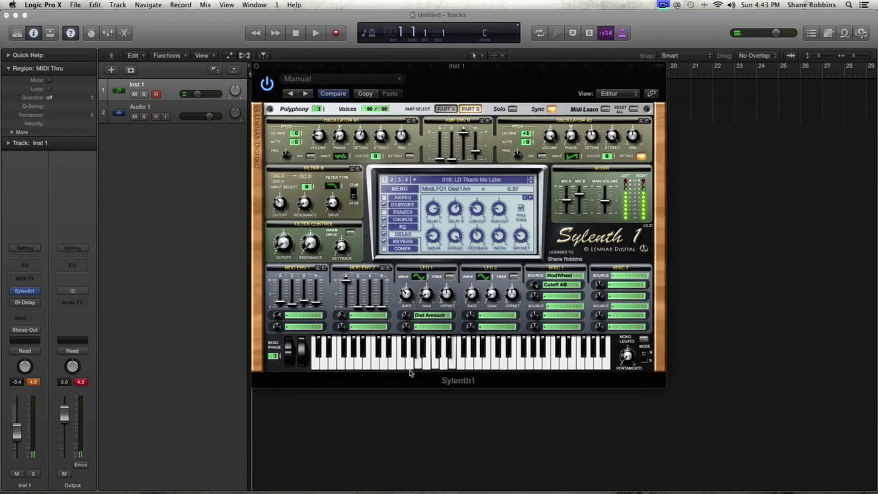
- Set the distortion effect's amount to 2.00 and the LFO 1 rate to 1/256T
click(403, 205)
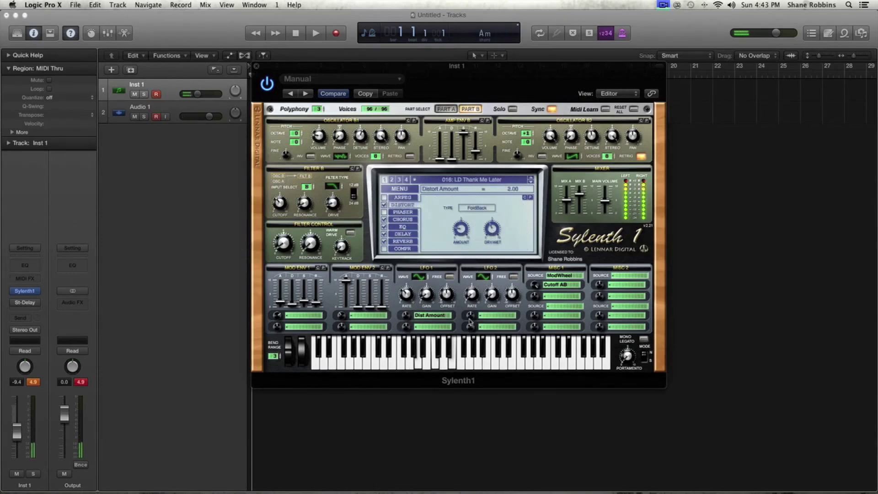
click(409, 300)
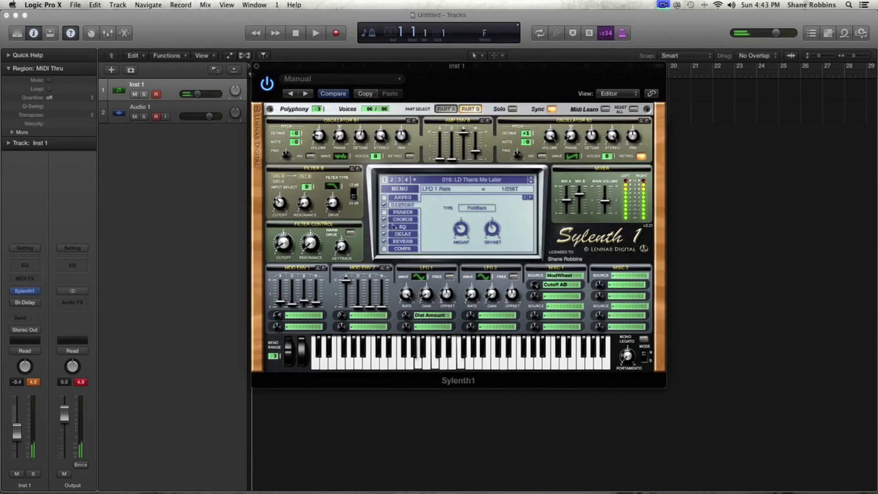
click(419, 317)
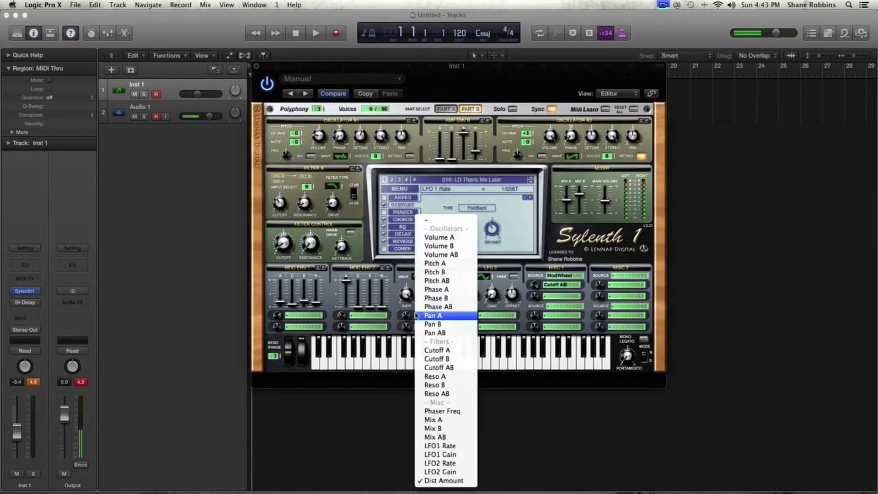
click(483, 402)
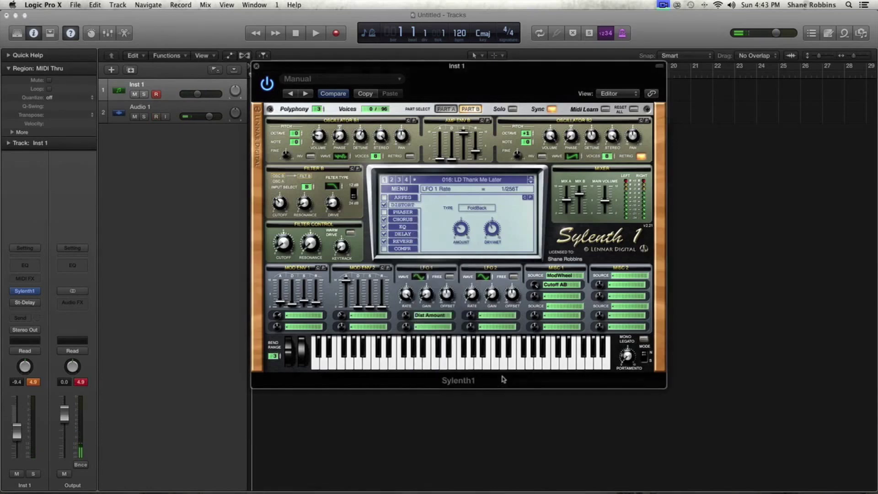
click(419, 315)
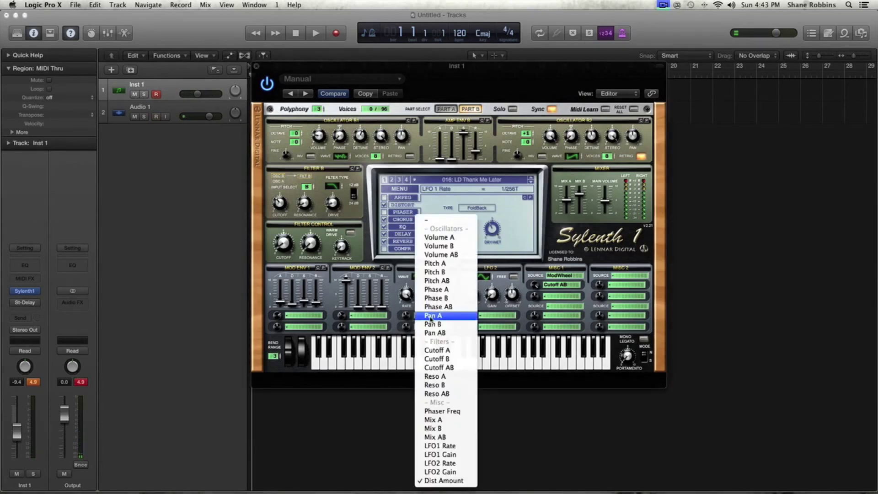
- Assign Cutoff AB as the first Mod Env 1 destination and lower the Mod Env 2 attack to 0.00
click(292, 316)
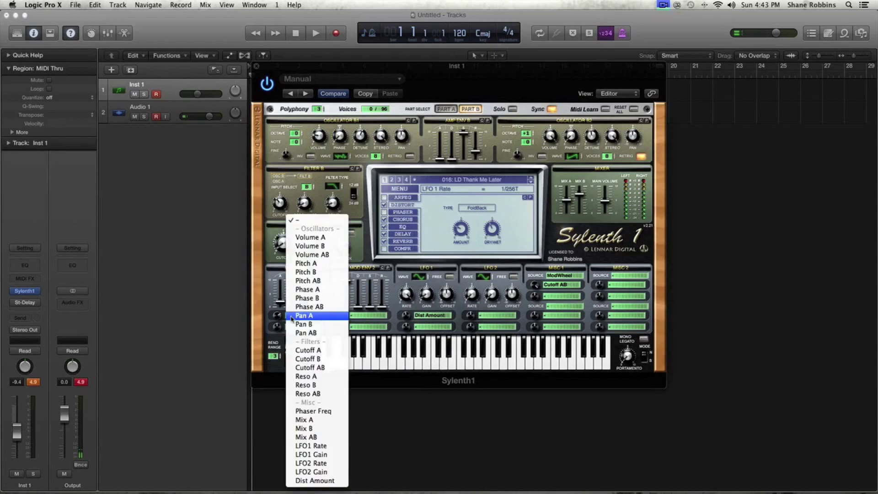
click(311, 367)
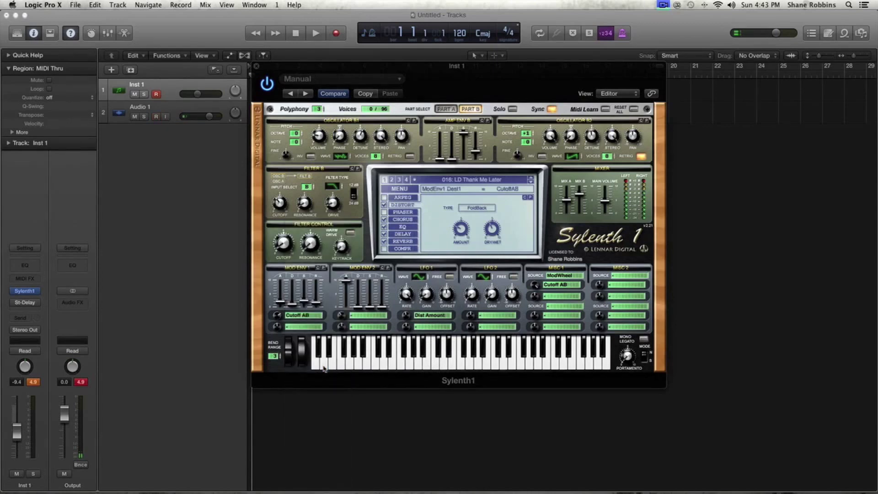
drag(355, 281, 360, 397)
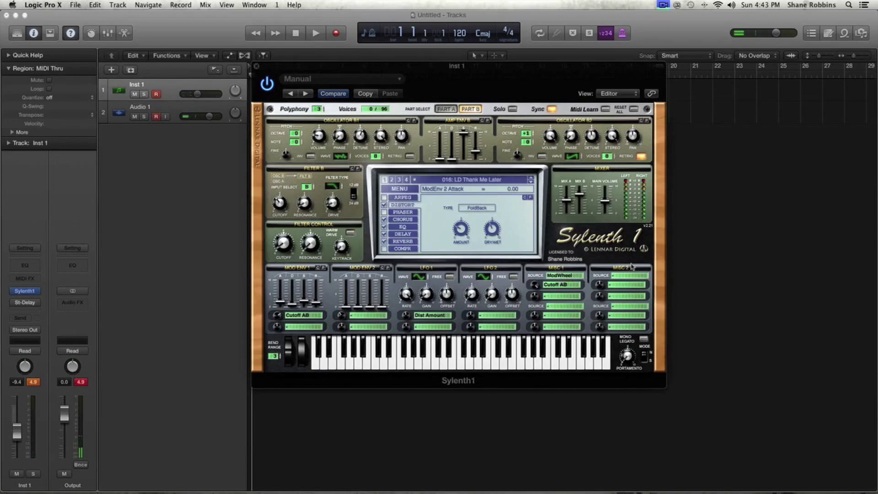
- Select ModWheel as the first Misc 1 source for Cutoff AB and raise the mod wheel to 10.00
click(580, 275)
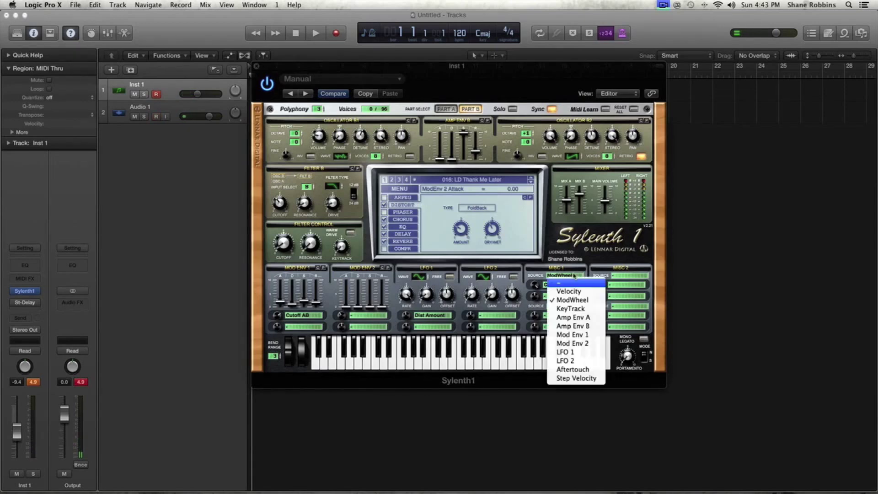
click(562, 300)
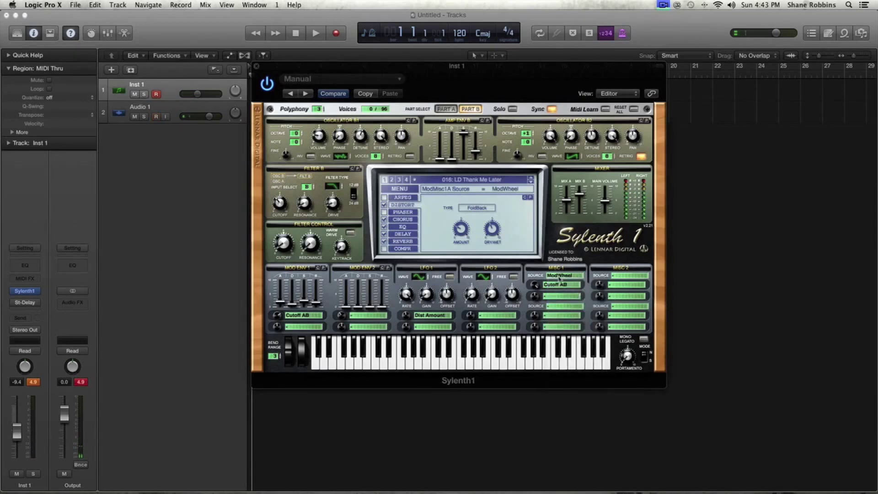
drag(535, 286, 537, 295)
drag(302, 343, 307, 278)
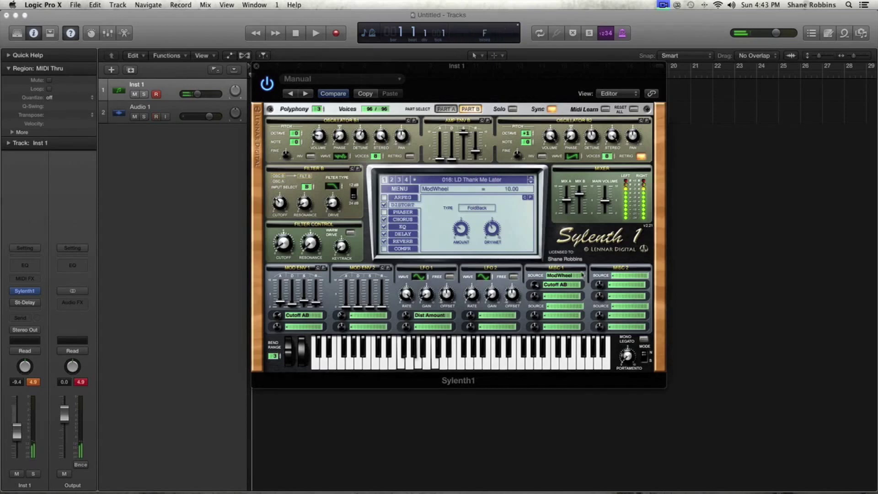
click(564, 296)
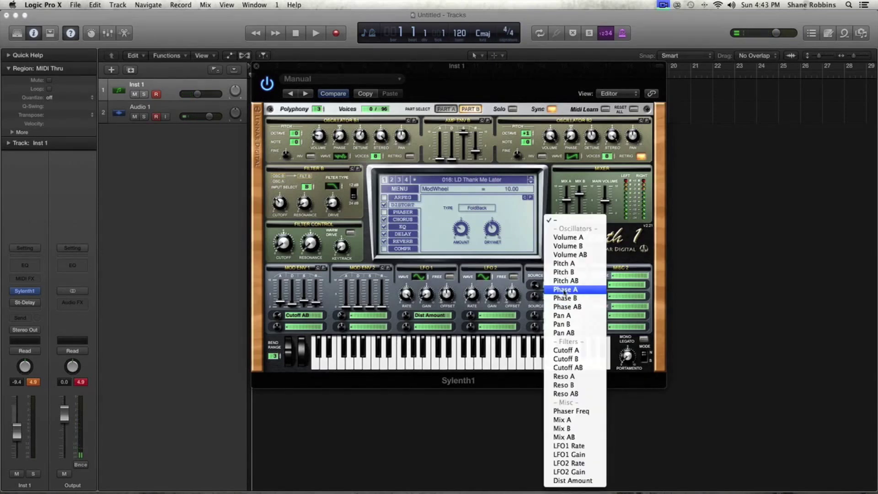
click(425, 332)
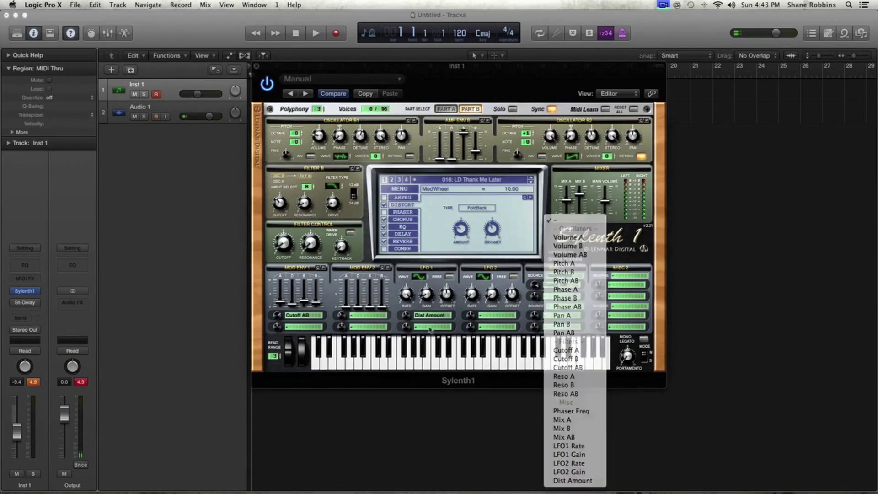
click(430, 326)
click(443, 480)
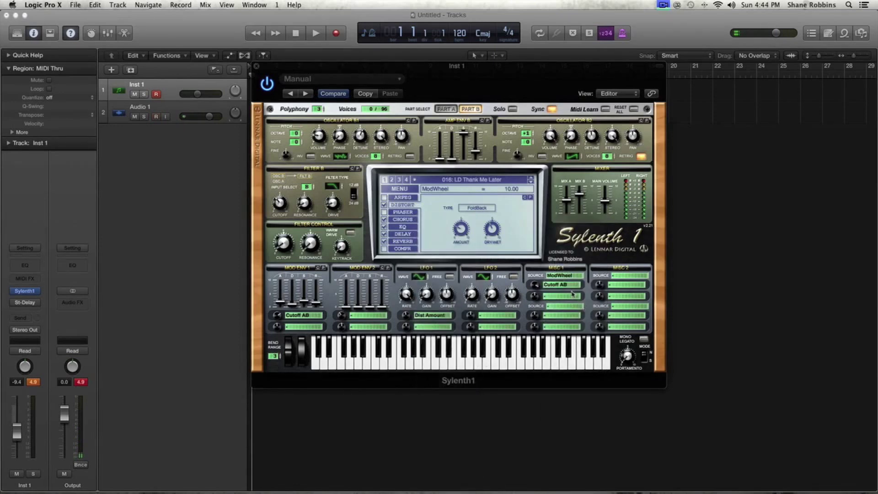
click(295, 327)
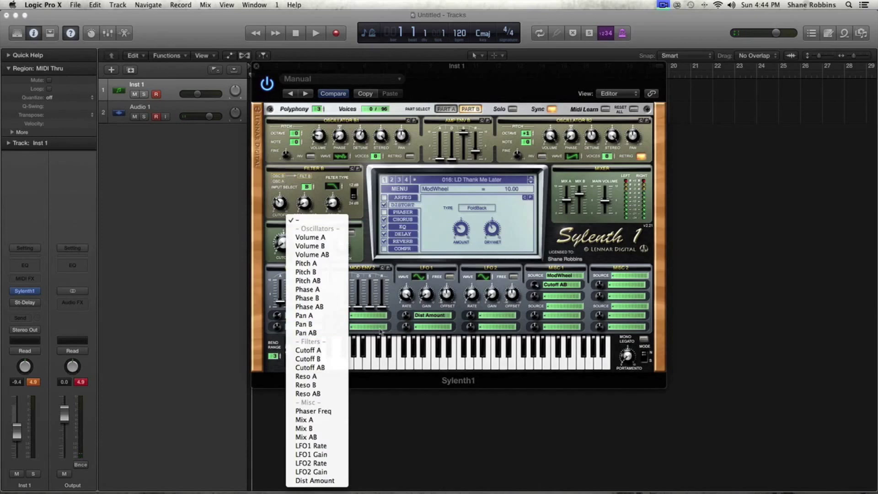
click(579, 316)
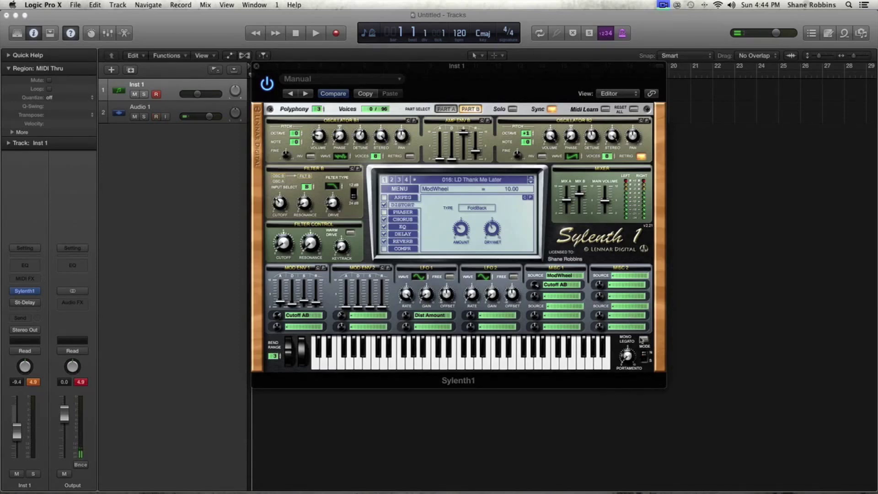
- Try Mono Legato on and off and set the portamento time to 3.13
click(642, 339)
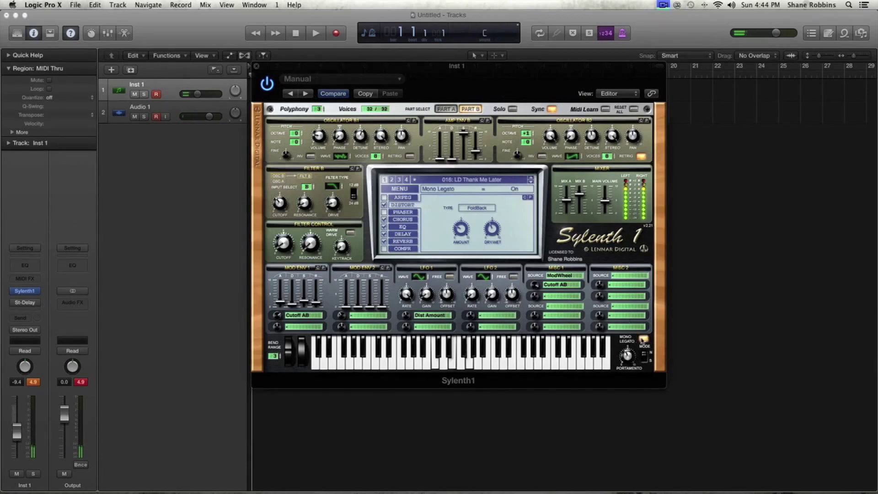
click(644, 340)
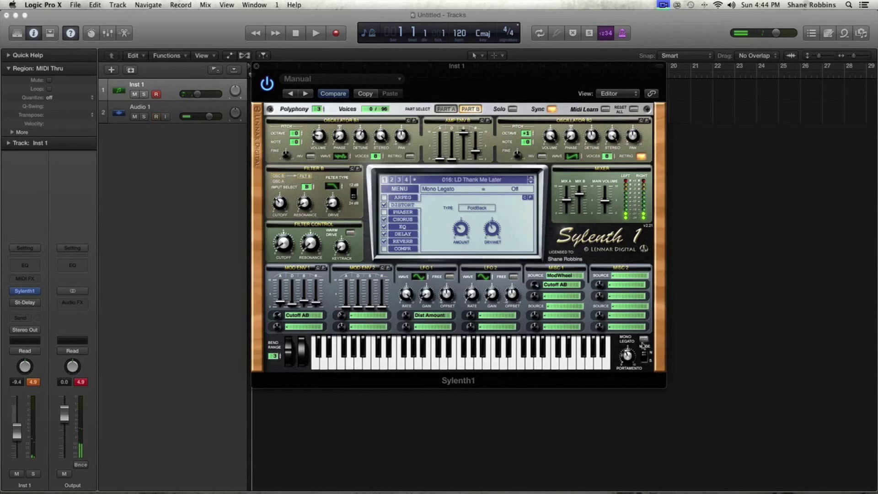
mouse_move(631, 362)
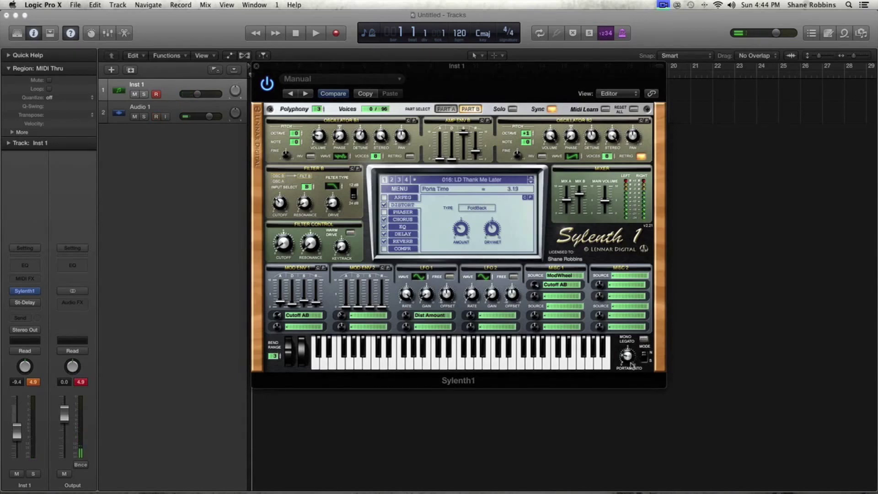
- Turn on Mono Legato with portamento in Slide mode and a portamento time of 6.52
click(644, 340)
mouse_move(645, 359)
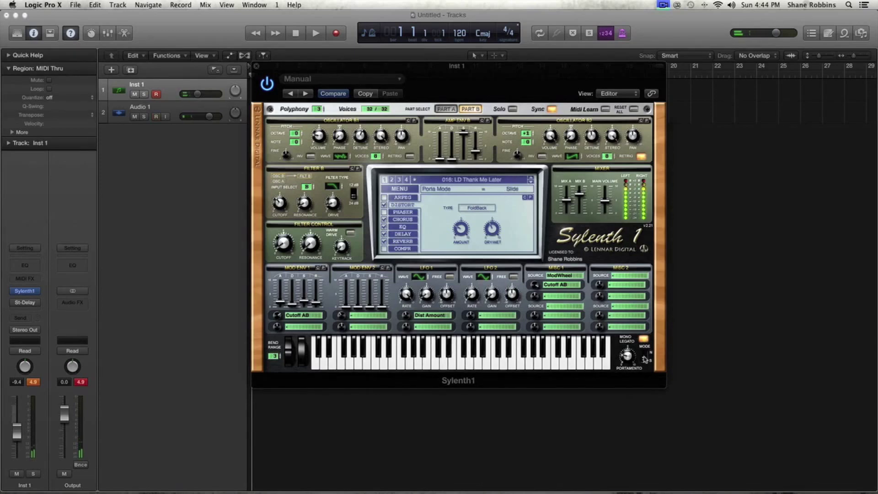
drag(628, 356, 628, 350)
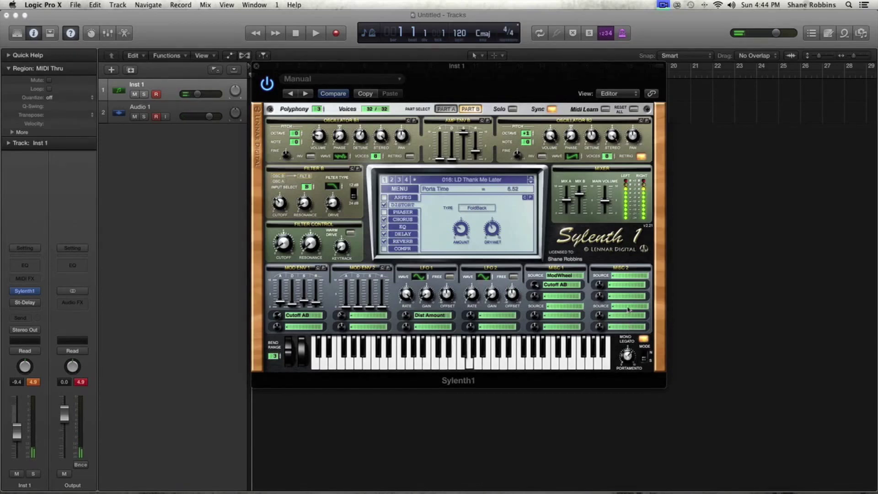